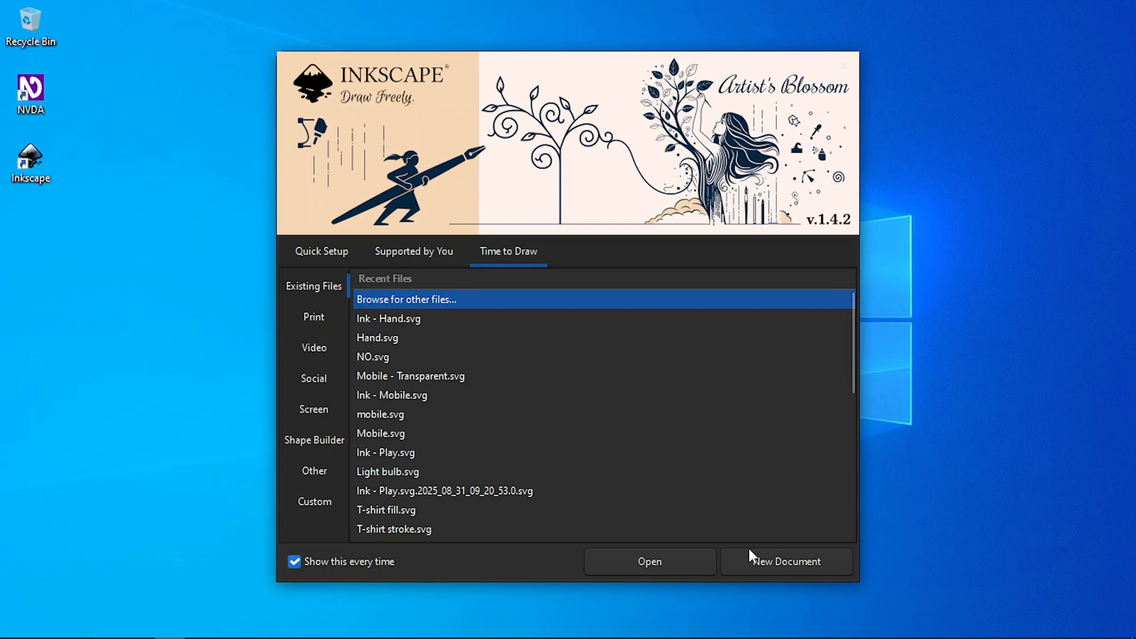
Step: Create a new document, open the Export settings and narrow them to give the canvas more room
{"action": "left_click", "coordinate": [762, 563]}
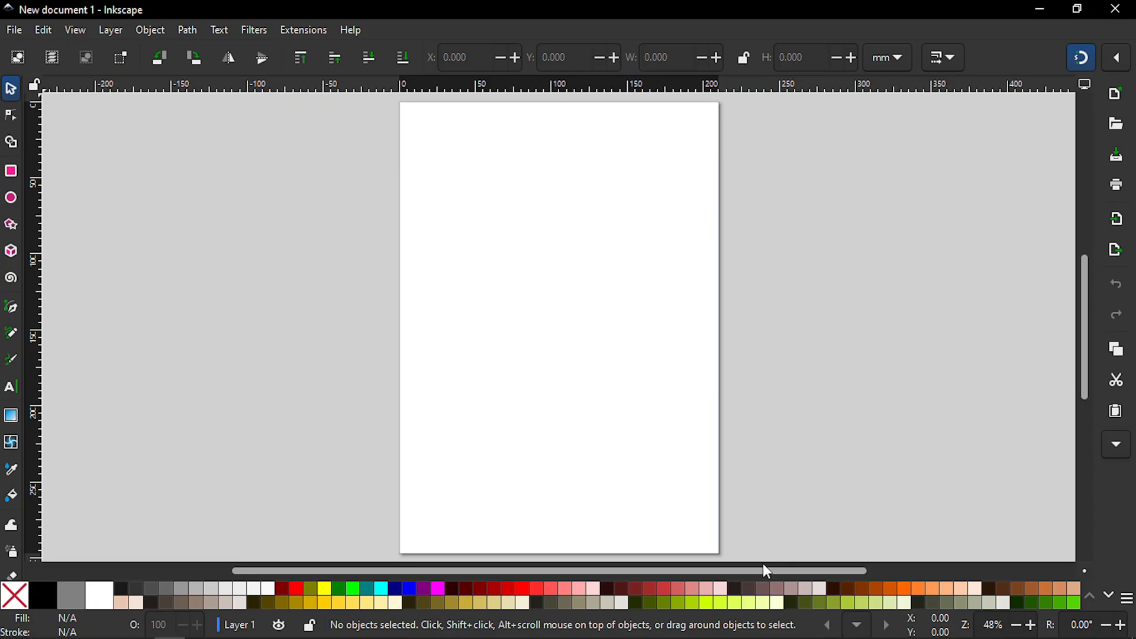
{"action": "key", "text": "ctrl+shift+e"}
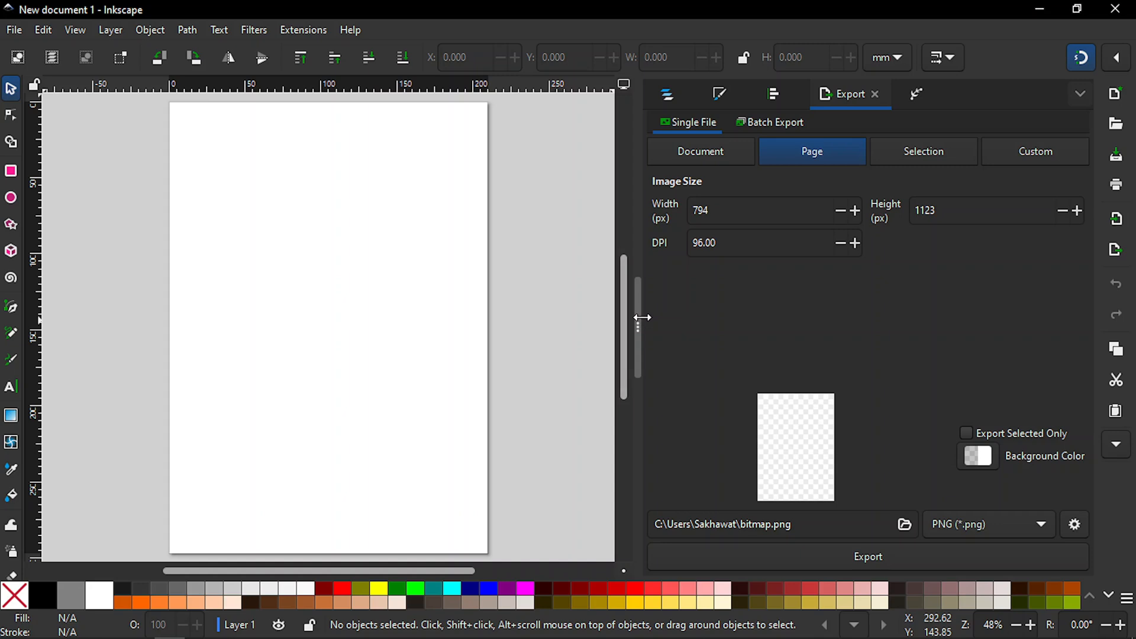
{"action": "left_click_drag", "start_coordinate": [642, 318], "coordinate": [768, 320]}
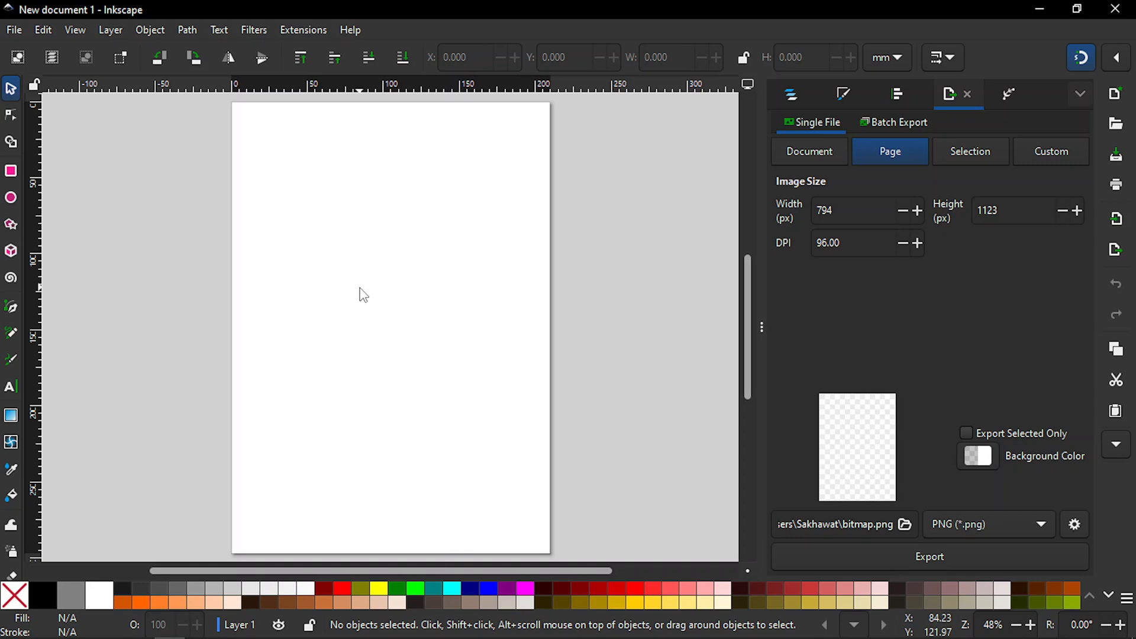
Step: Set the page format unit to px and the page size to 1080 by 1080 in the document properties
{"action": "key", "text": "ctrl"}
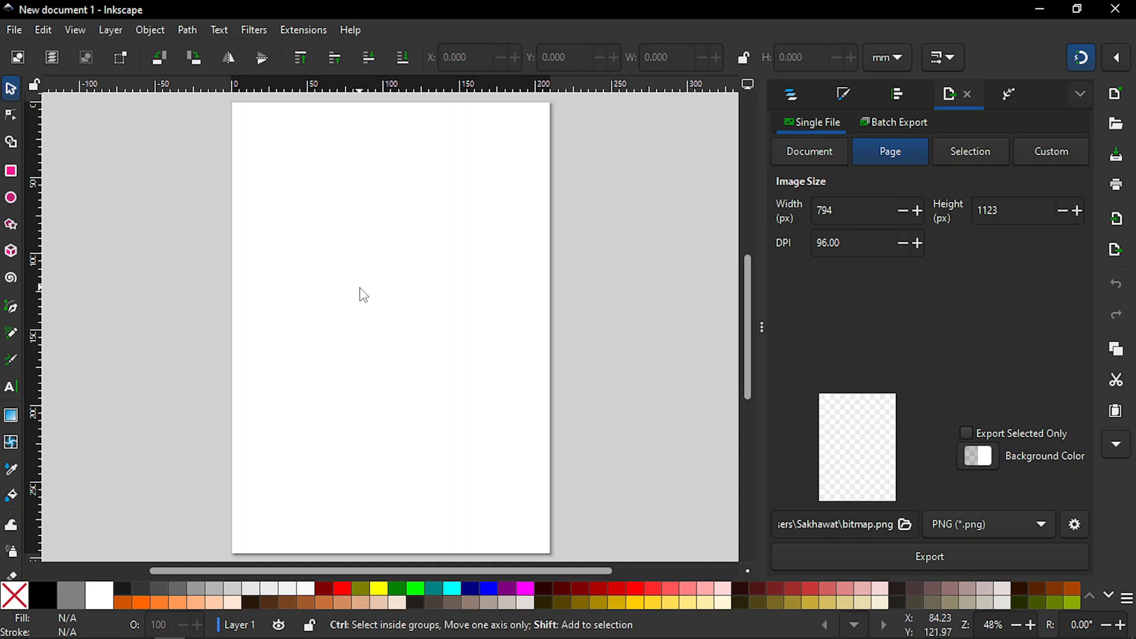
{"action": "key", "text": "ctrl+shift+d"}
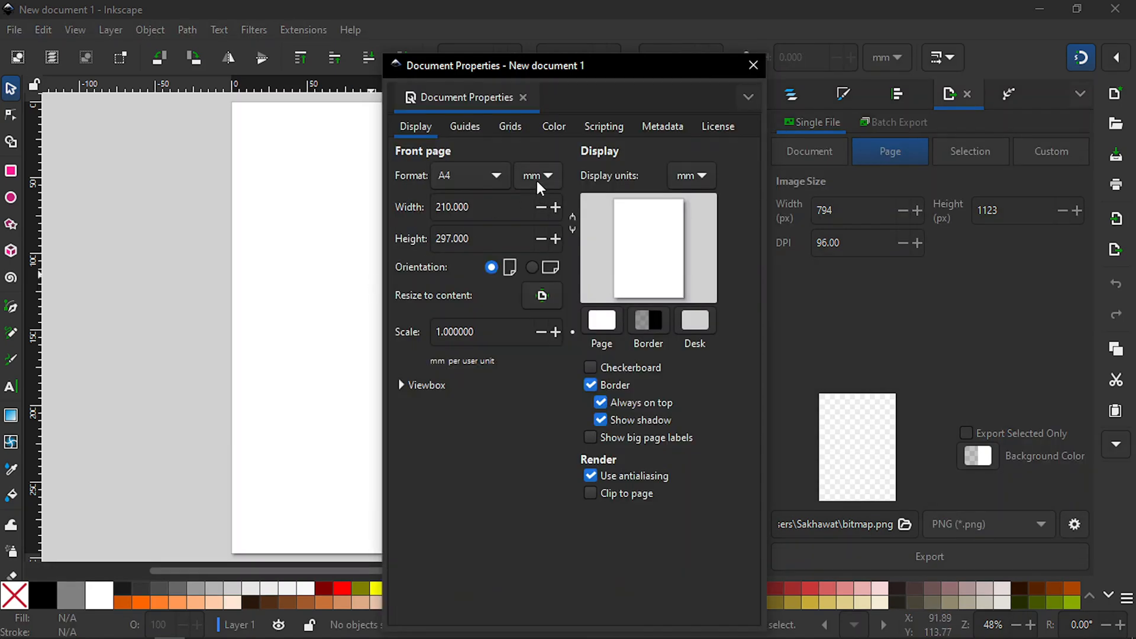
{"action": "left_click", "coordinate": [538, 179]}
{"action": "left_click", "coordinate": [537, 202]}
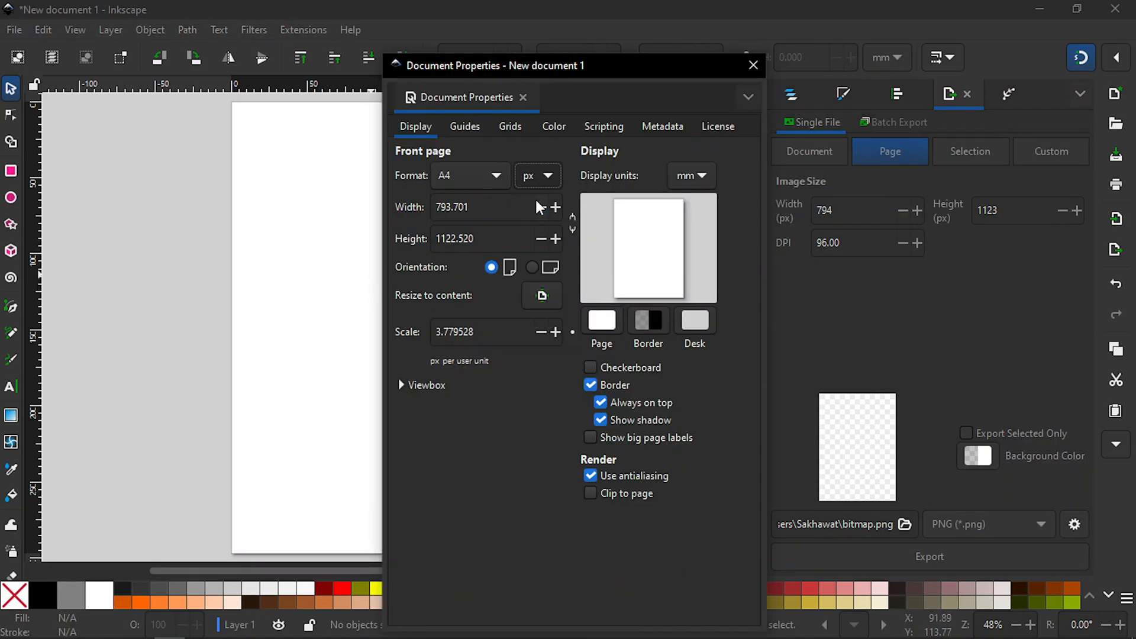
{"action": "left_click", "coordinate": [498, 205]}
{"action": "double_click", "coordinate": [497, 204]}
{"action": "type", "text": "10"}
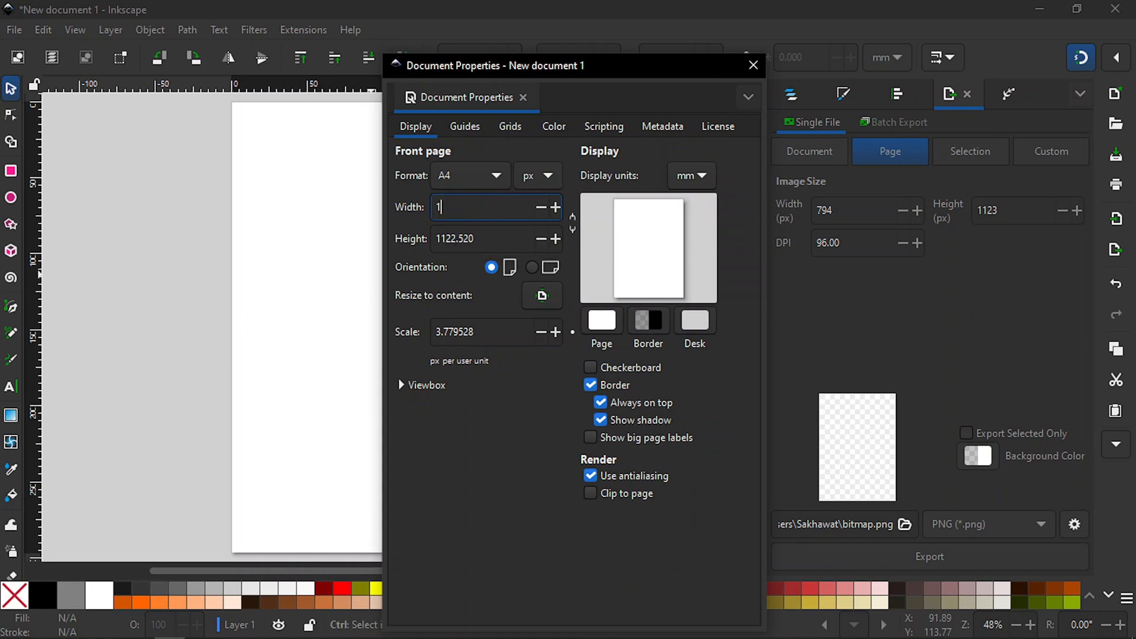
{"action": "type", "text": "80"}
{"action": "left_click", "coordinate": [489, 244]}
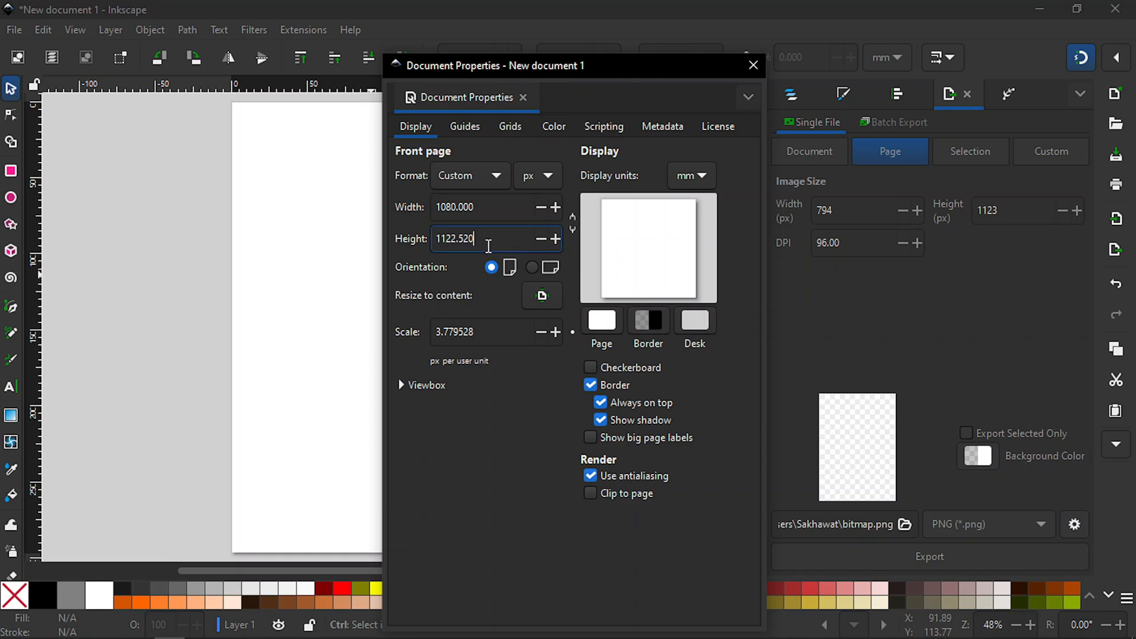
{"action": "double_click", "coordinate": [488, 245]}
{"action": "type", "text": "1080"}
Step: Set the document's display units to px and close the document properties
{"action": "left_click", "coordinate": [704, 177]}
{"action": "left_click", "coordinate": [701, 206]}
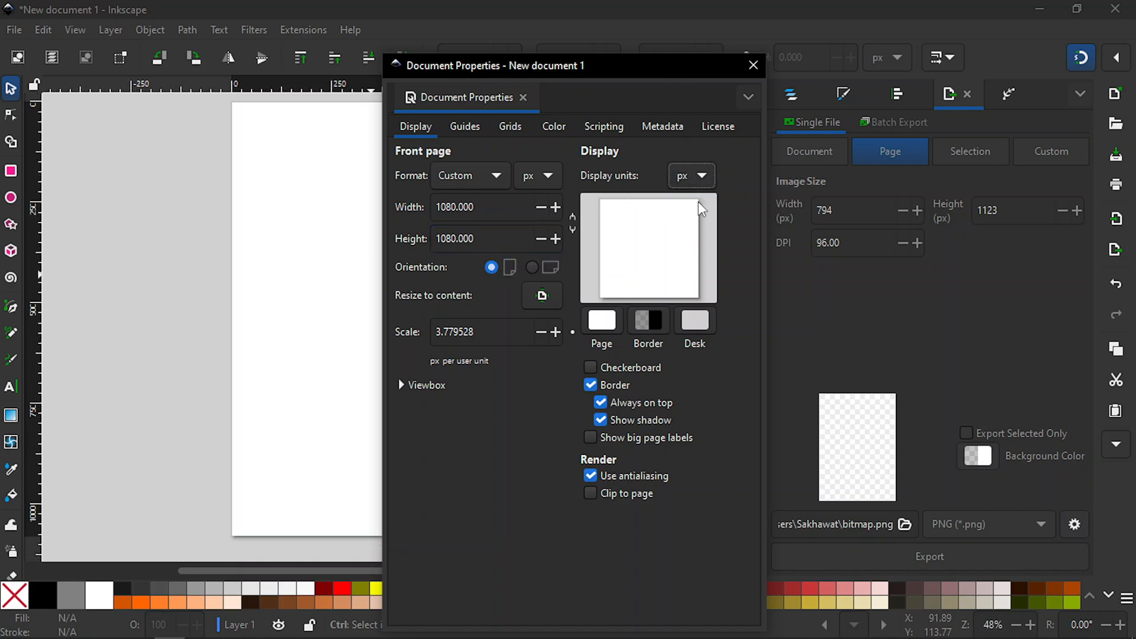
{"action": "left_click", "coordinate": [753, 66]}
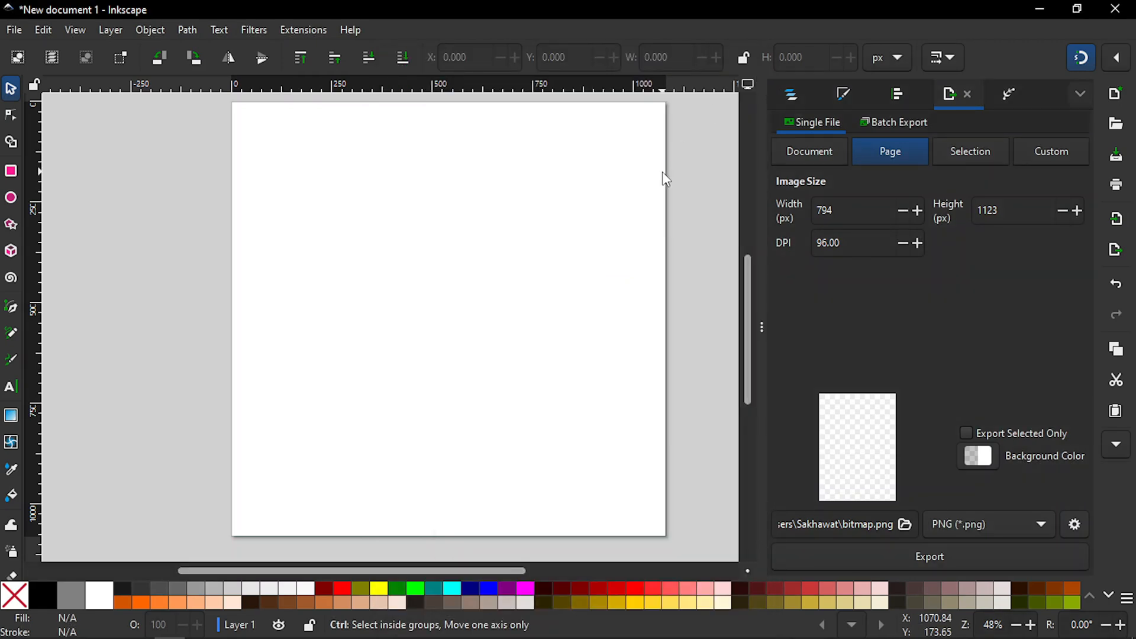
{"action": "left_click_drag", "start_coordinate": [470, 570], "coordinate": [495, 569]}
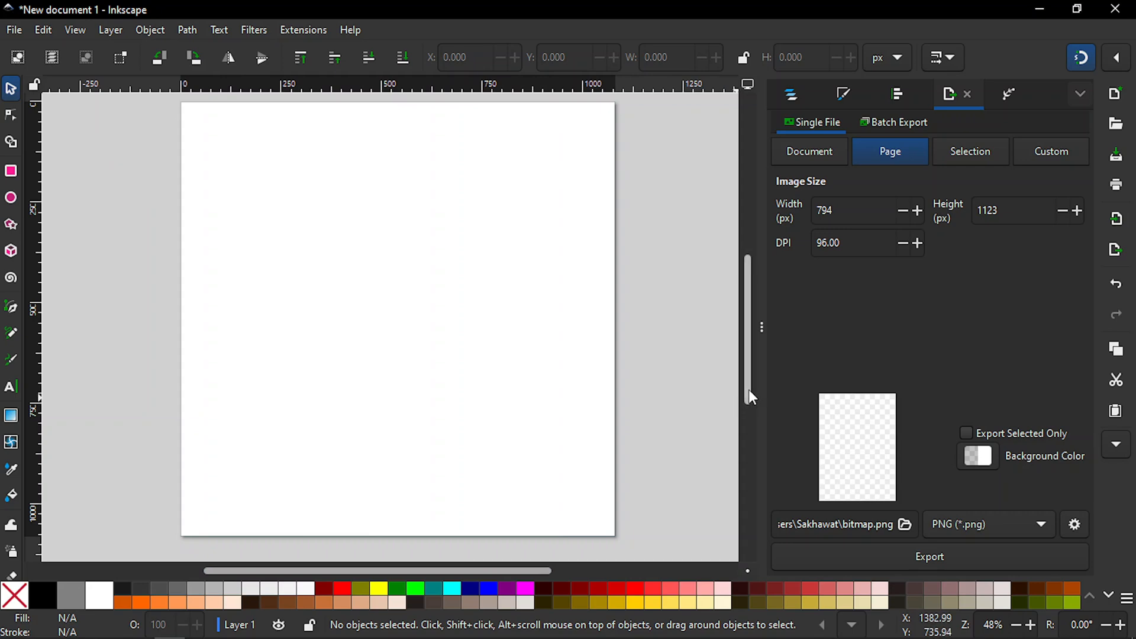
{"action": "left_click_drag", "start_coordinate": [748, 387], "coordinate": [749, 389]}
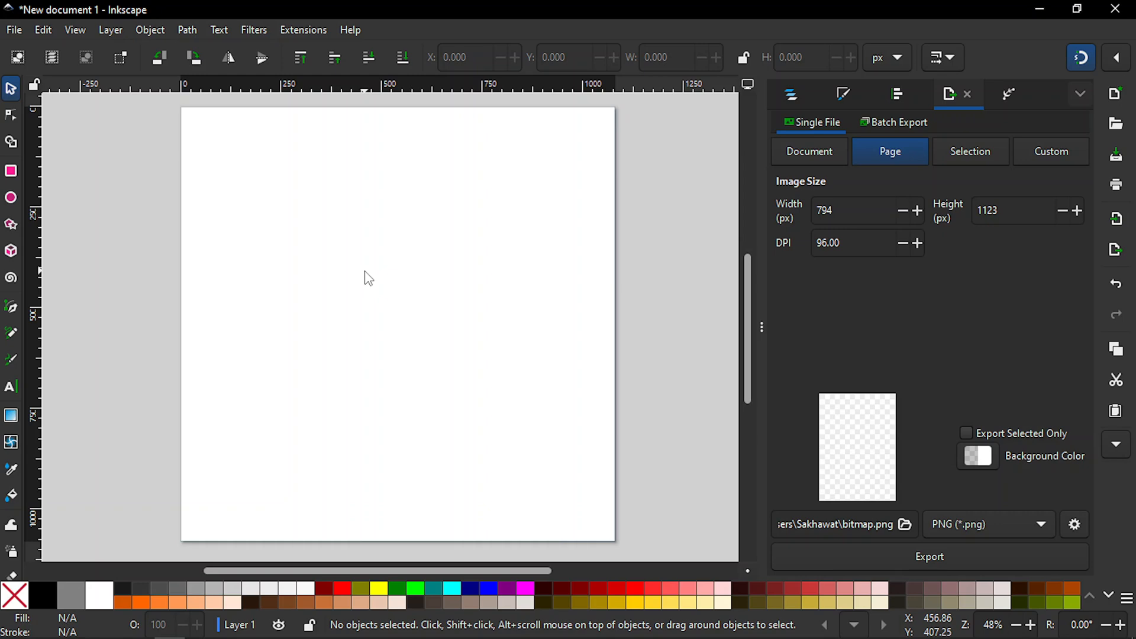
Step: Draw a tall black rounded rectangle about 349 by 573 px near the page's centre and show the layers and objects list
{"action": "key", "text": "r"}
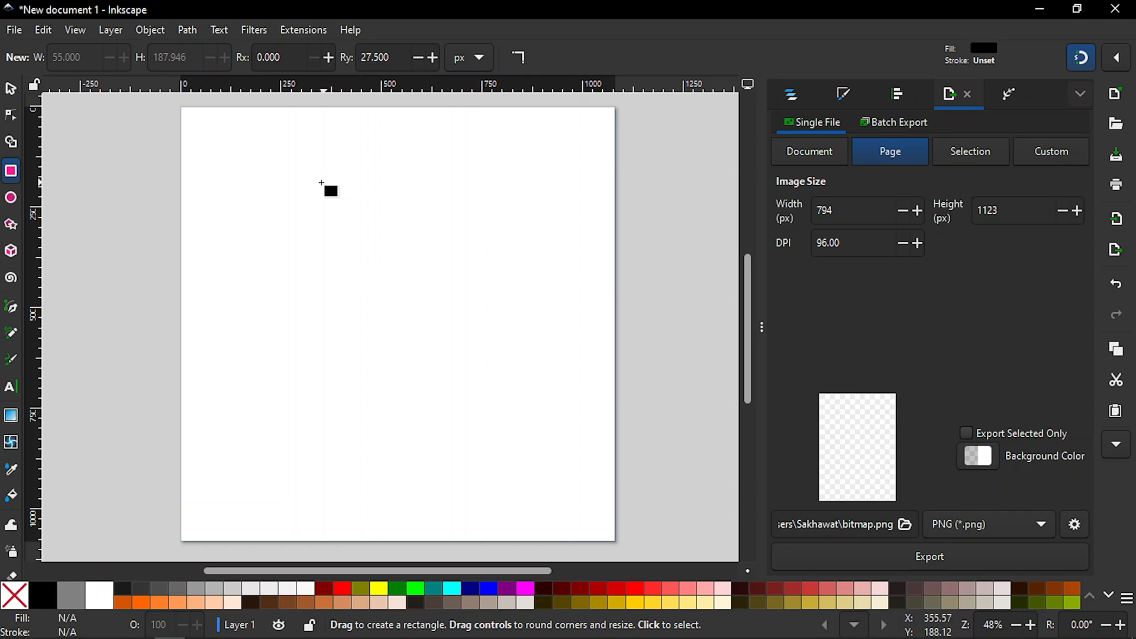
{"action": "left_click_drag", "start_coordinate": [322, 183], "coordinate": [460, 412]}
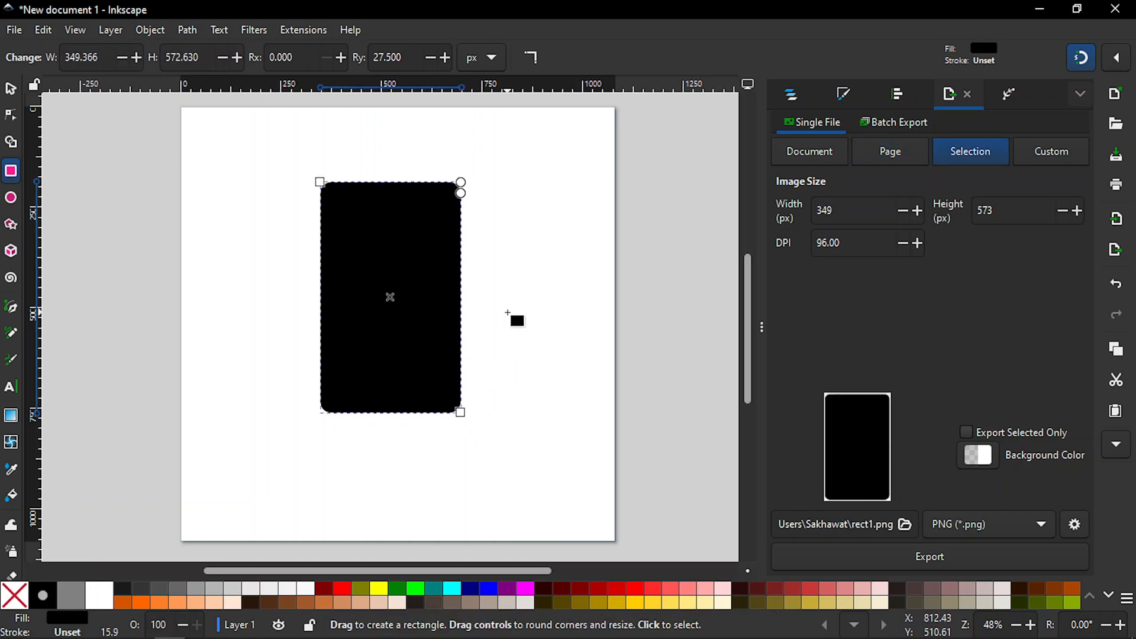
{"action": "left_click", "coordinate": [790, 95]}
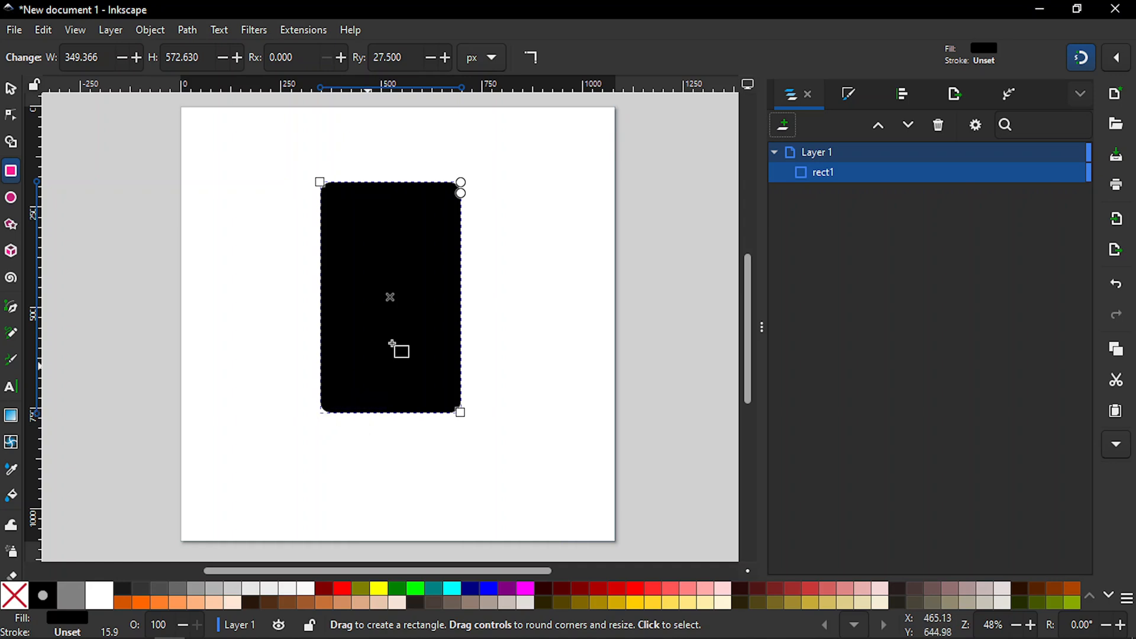
Step: Reduce the rectangle's corner rounding to a radius of about 19 px and deselect it
{"action": "left_click_drag", "start_coordinate": [460, 192], "coordinate": [463, 177]}
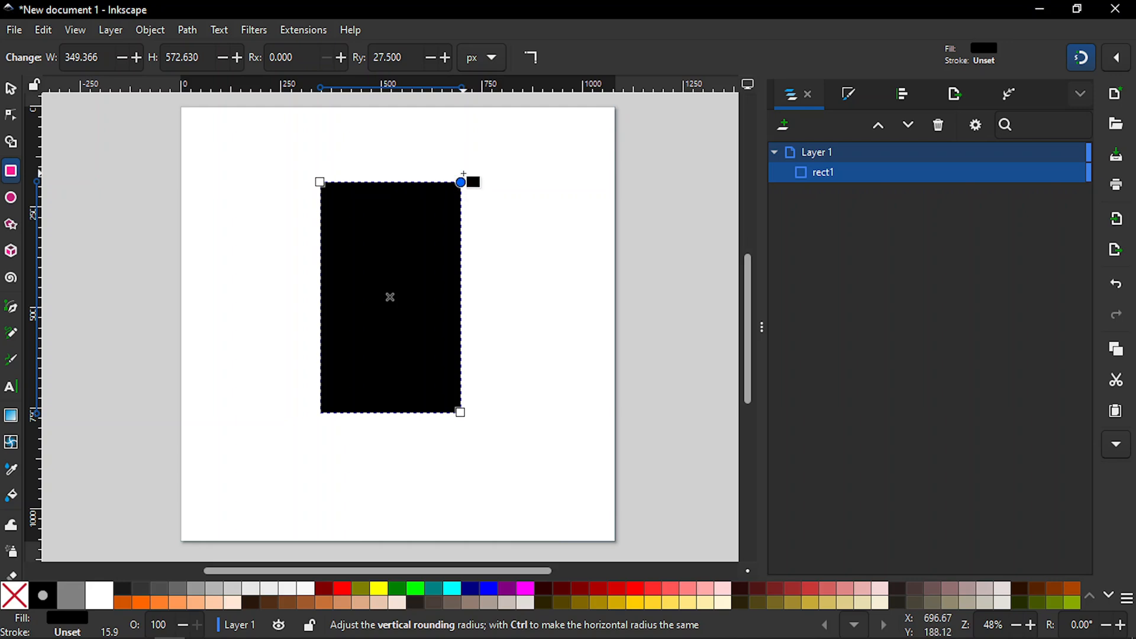
{"action": "left_click_drag", "start_coordinate": [462, 181], "coordinate": [460, 185]}
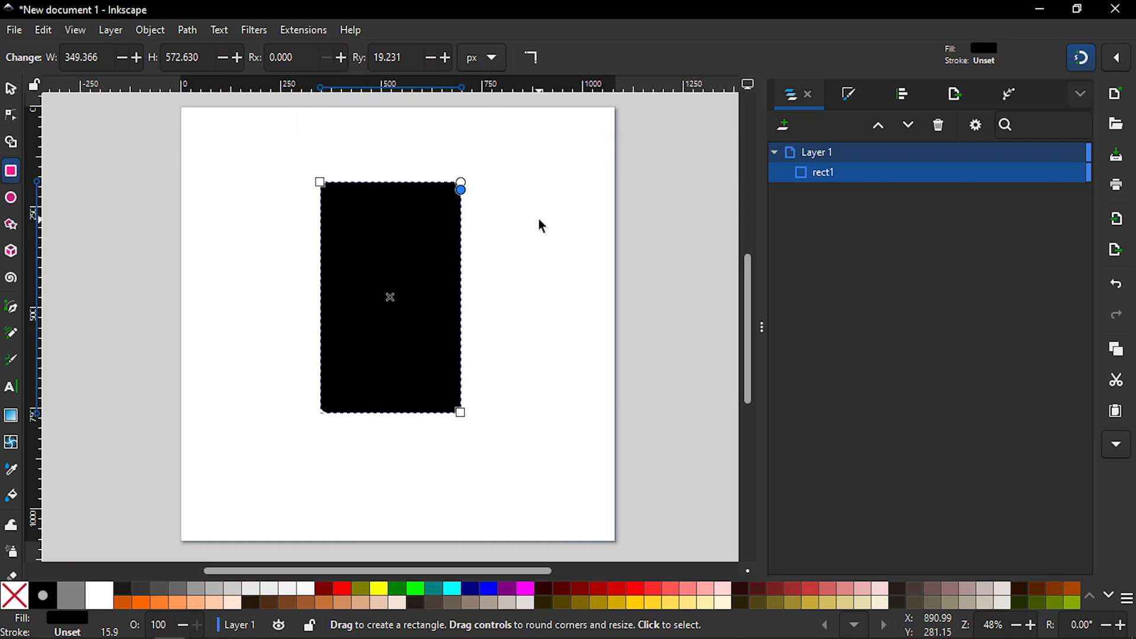
{"action": "key", "text": "s"}
{"action": "key", "text": "Escape"}
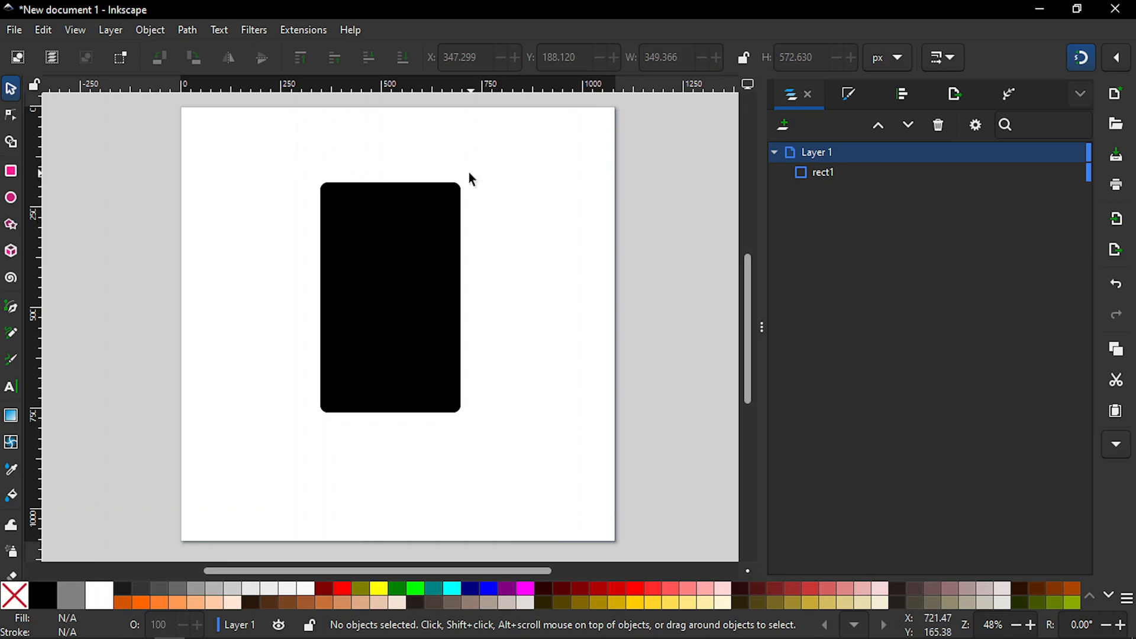
Step: Lower the black rectangle's opacity to about 48% in the Fill and Stroke settings and leave it selected
{"action": "key", "text": "plus"}
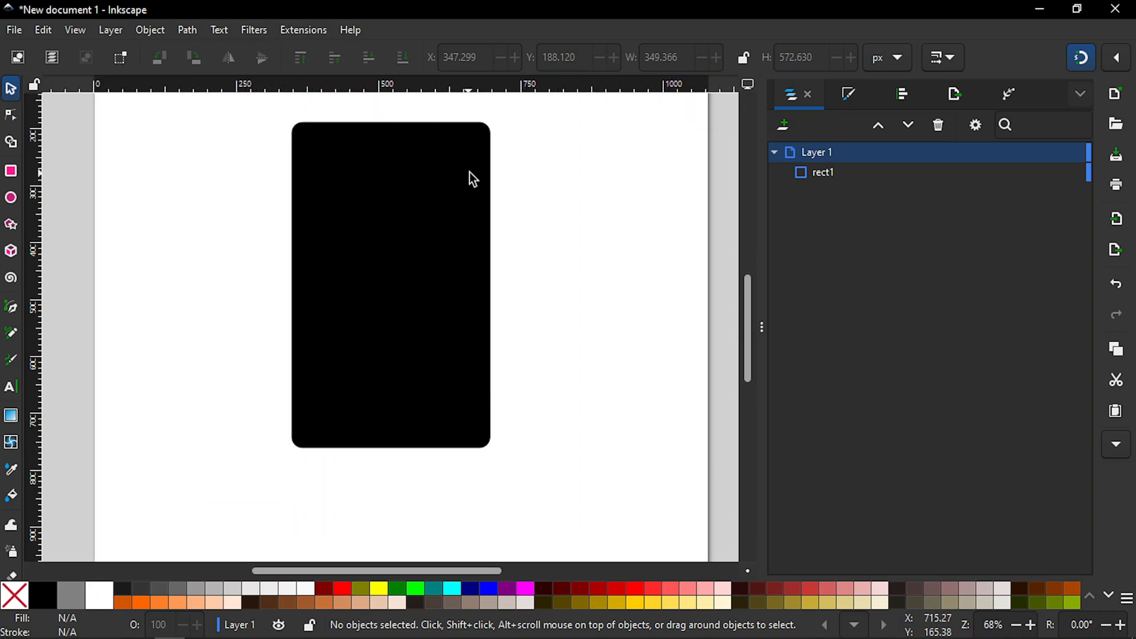
{"action": "left_click_drag", "start_coordinate": [746, 361], "coordinate": [747, 352]}
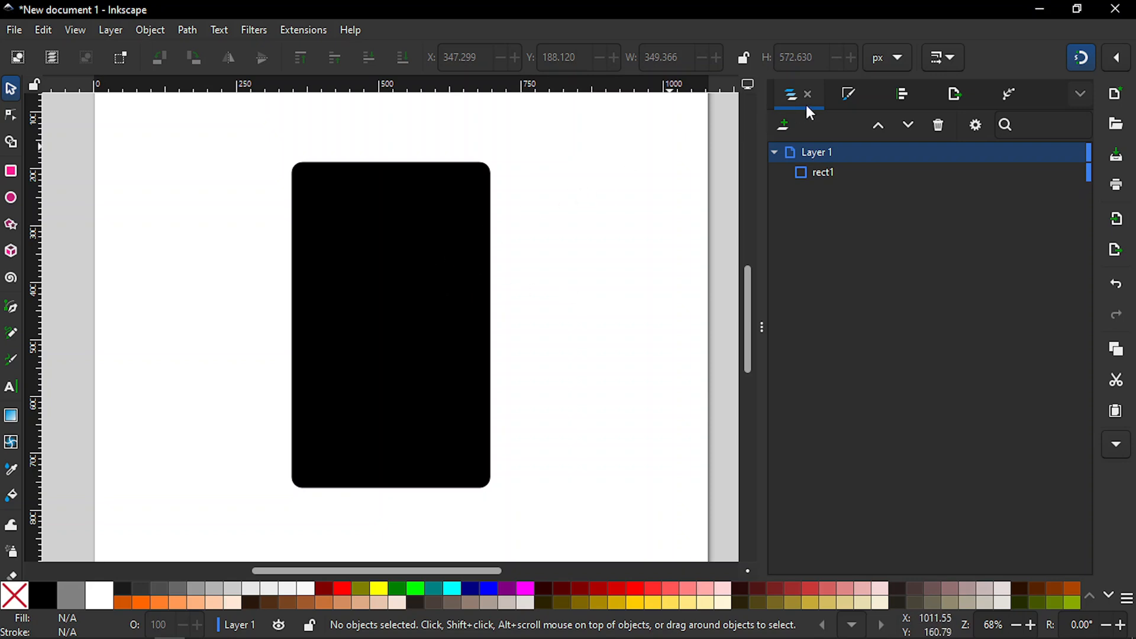
{"action": "left_click", "coordinate": [840, 96]}
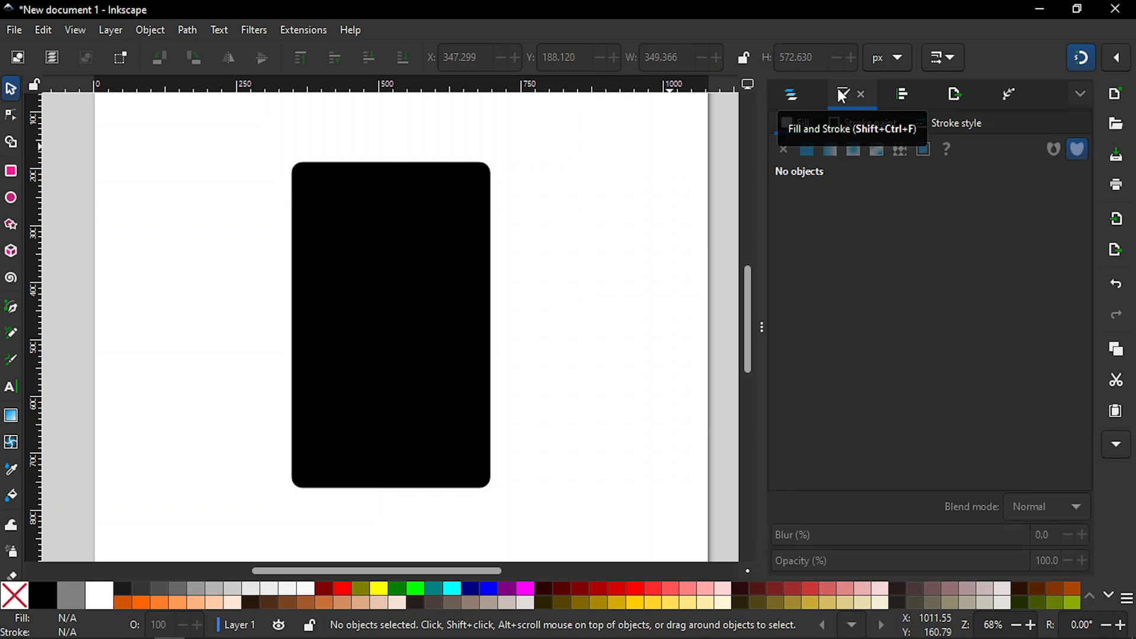
{"action": "left_click", "coordinate": [470, 261]}
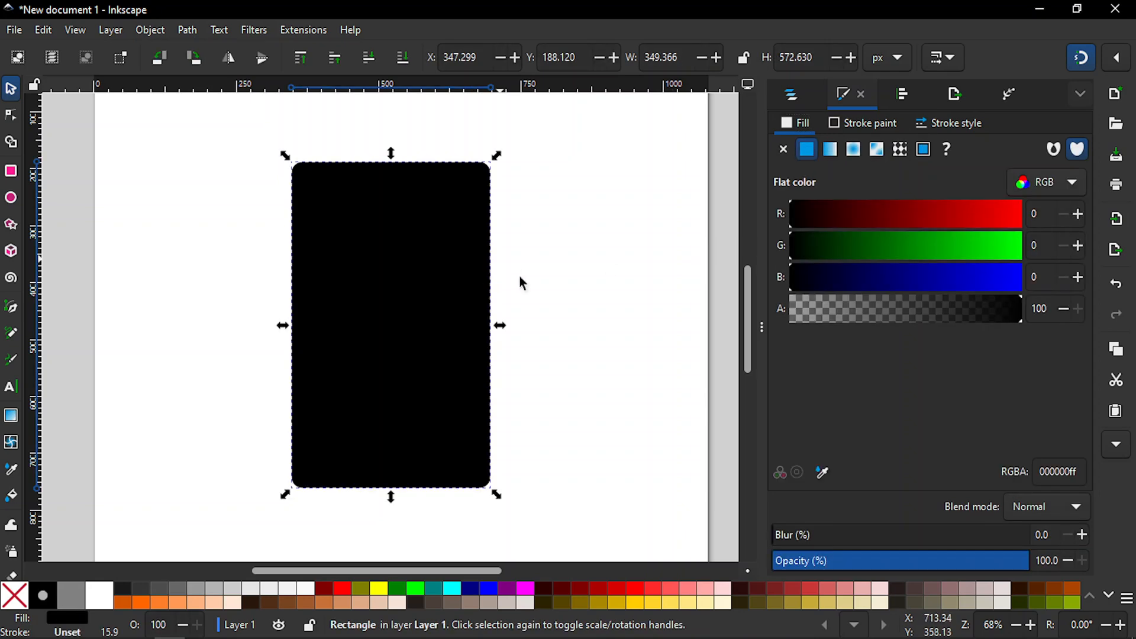
{"action": "left_click", "coordinate": [895, 561]}
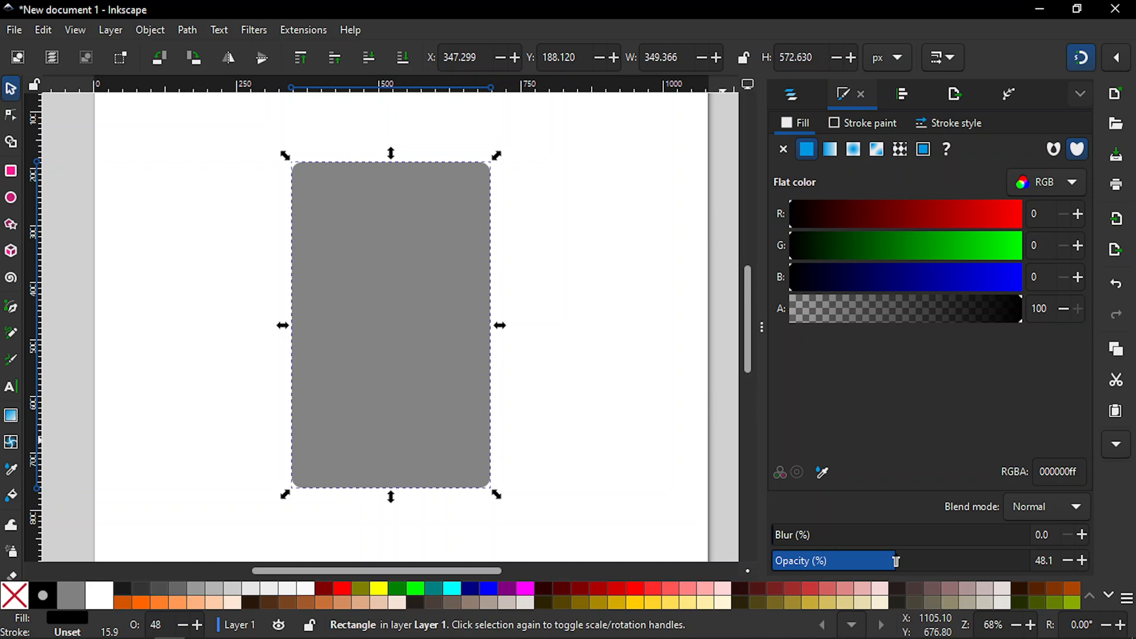
{"action": "left_click", "coordinate": [598, 359]}
{"action": "left_click", "coordinate": [430, 320]}
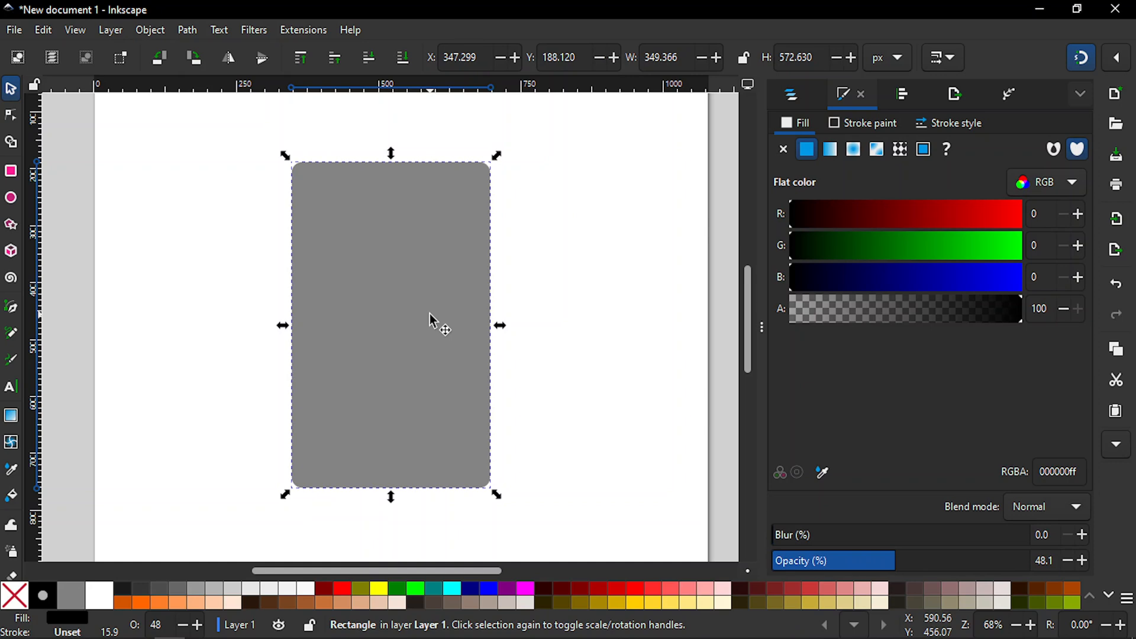
Step: Duplicate the semi-transparent rectangle in place
{"action": "key", "text": "ctrl"}
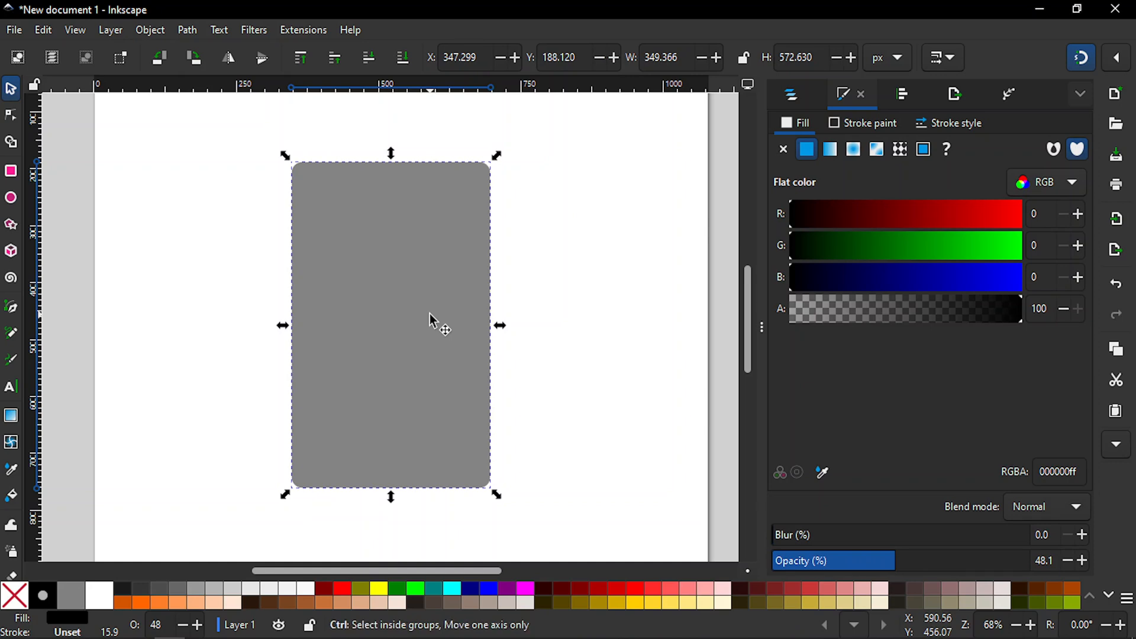
{"action": "key", "text": "ctrl+d"}
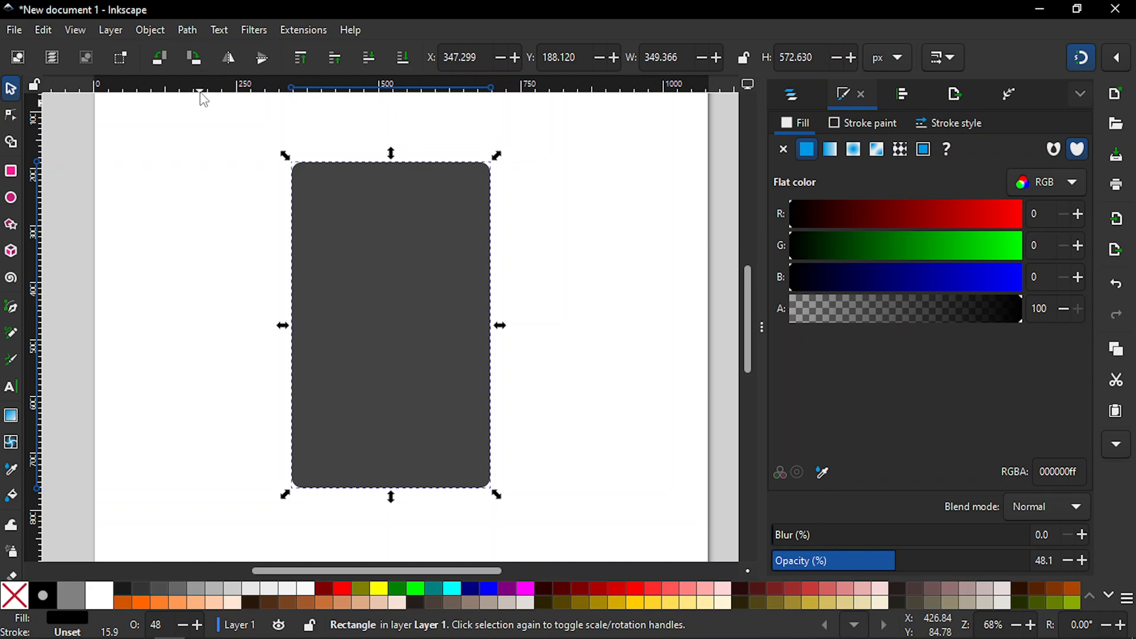
{"action": "left_click", "coordinate": [189, 29]}
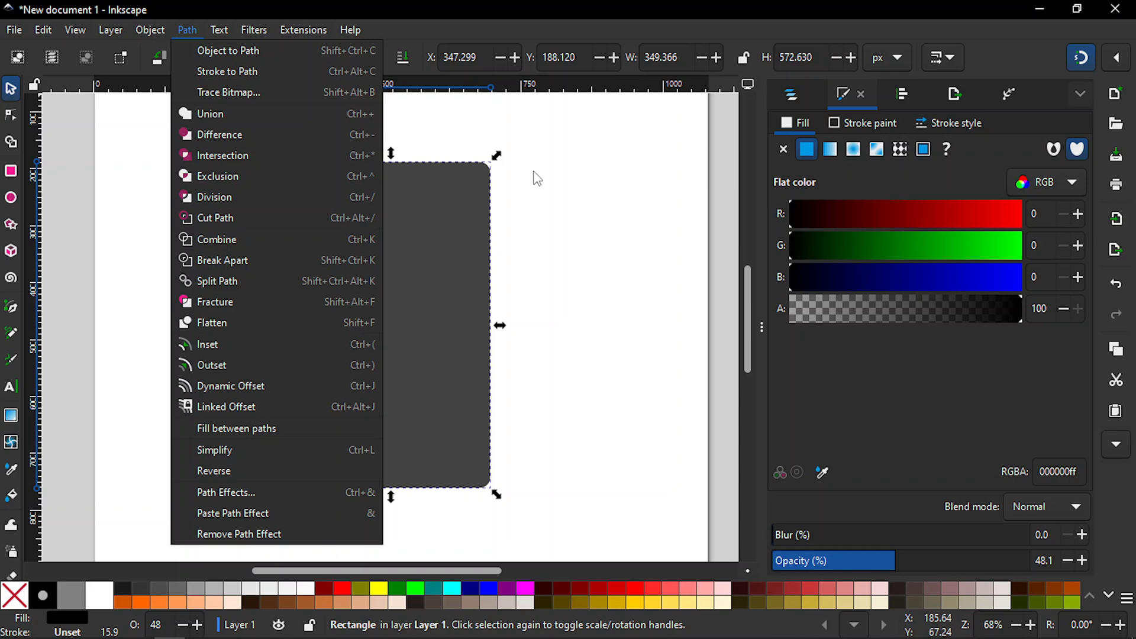
{"action": "left_click", "coordinate": [350, 30]}
{"action": "left_click", "coordinate": [472, 30]}
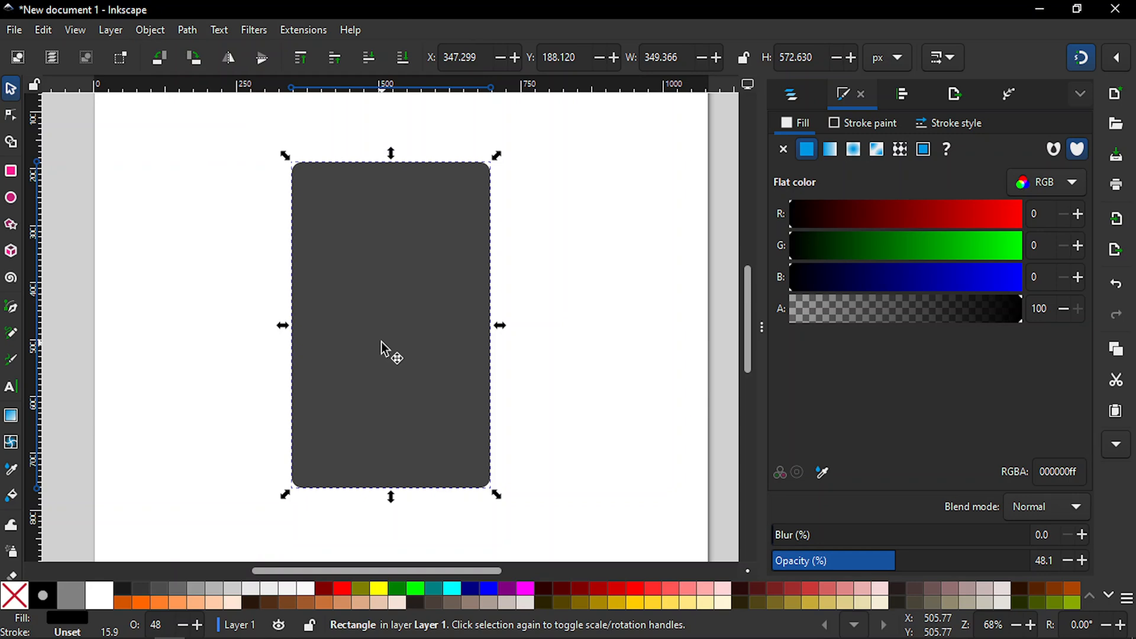
Step: Inset the duplicated rectangle four times to about 334 by 557 px, leaving a thin border of the original around it
{"action": "key", "text": "plus"}
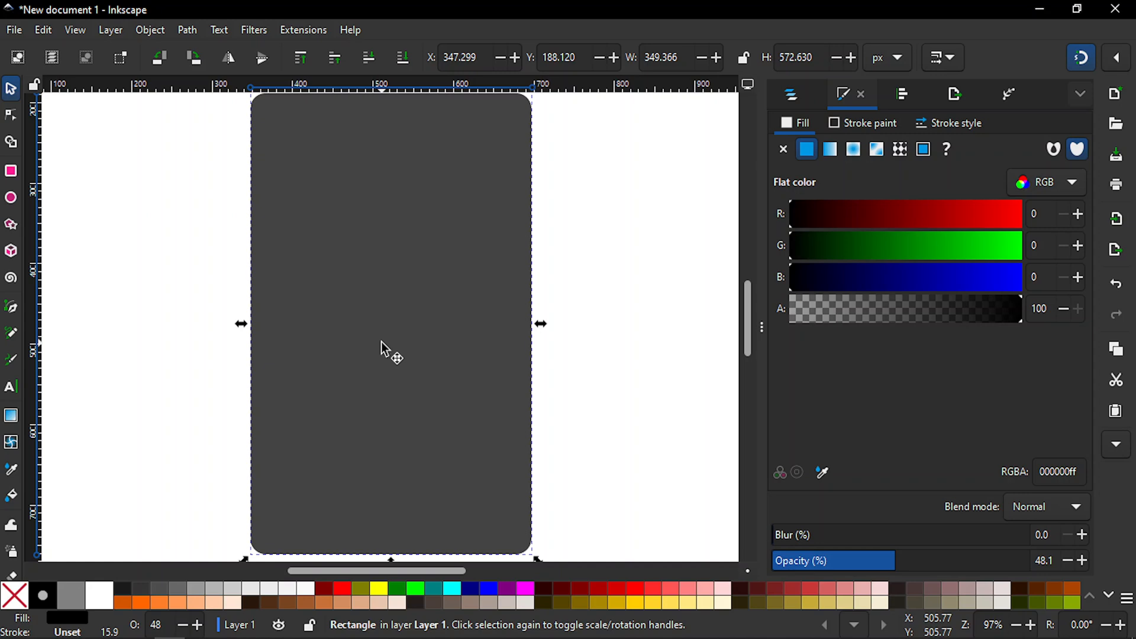
{"action": "key", "text": "ctrl"}
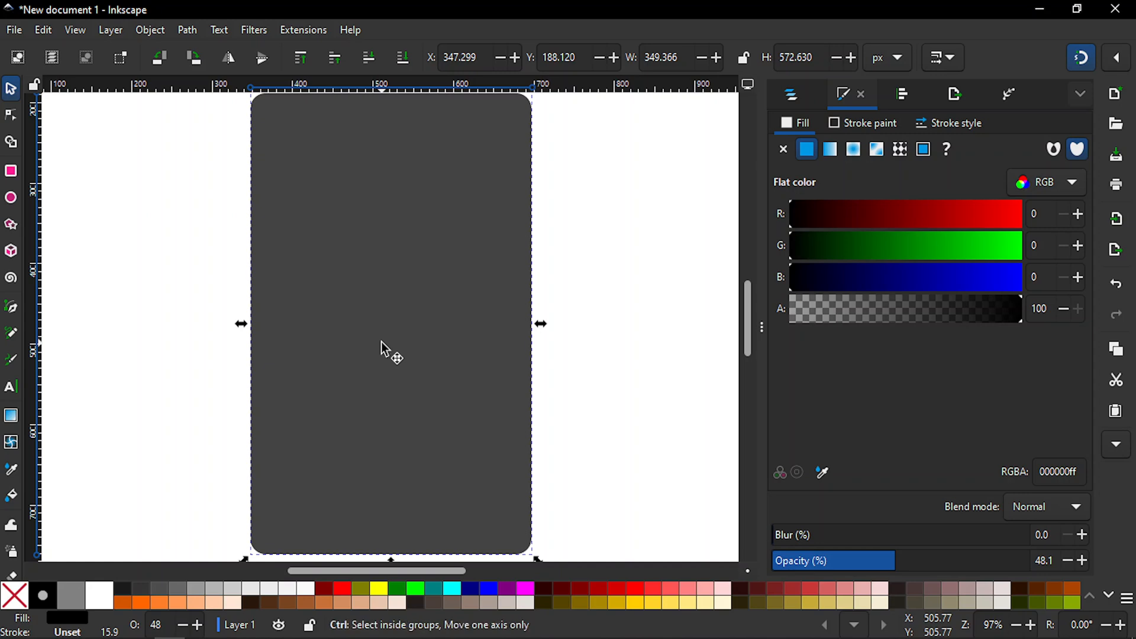
{"action": "key", "text": "comma"}
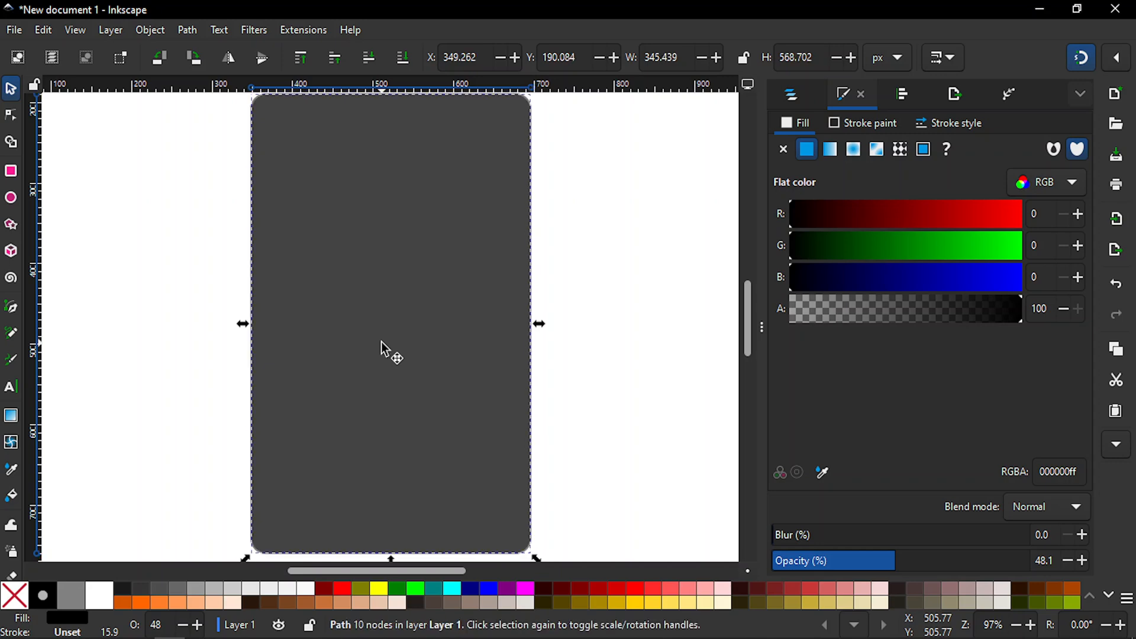
{"action": "key", "text": "comma"}
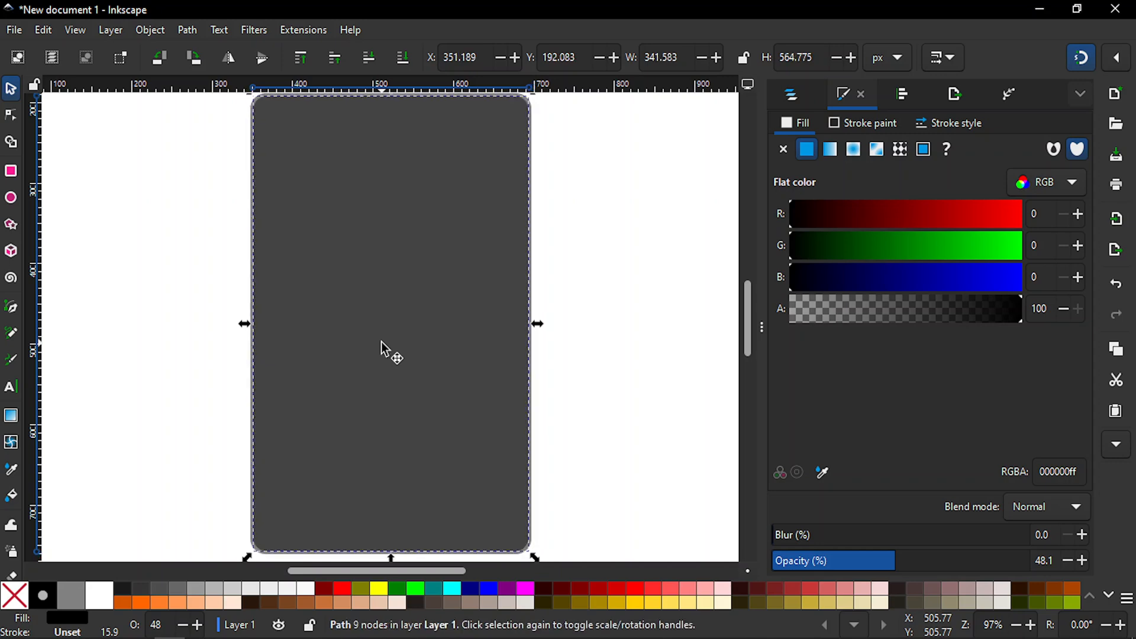
{"action": "key", "text": "comma"}
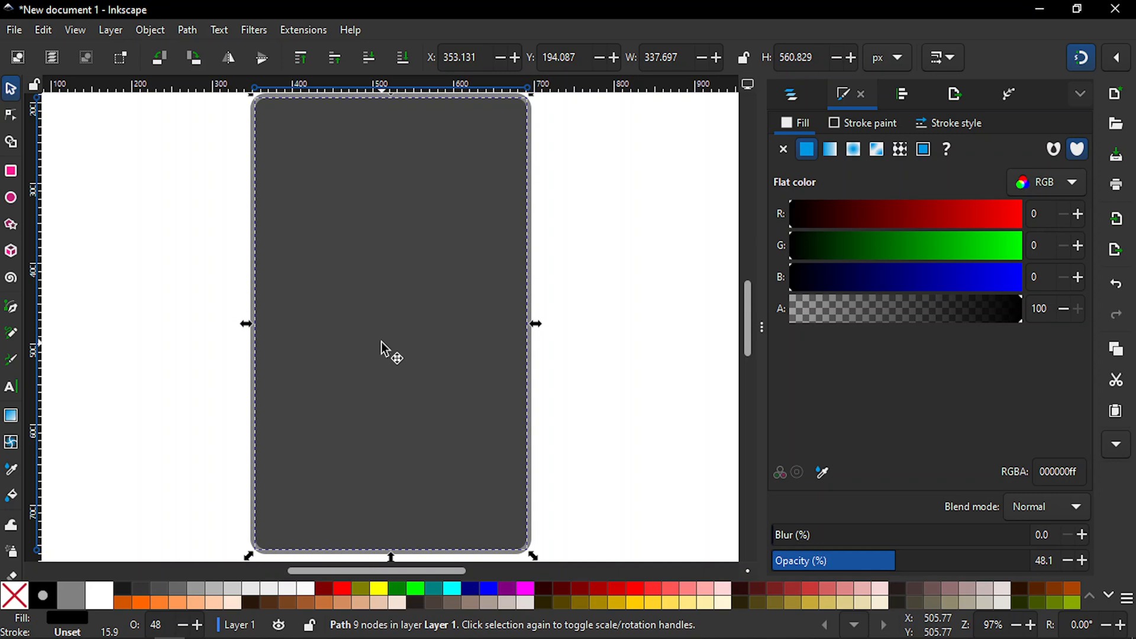
{"action": "key", "text": "comma"}
{"action": "key", "text": "minus"}
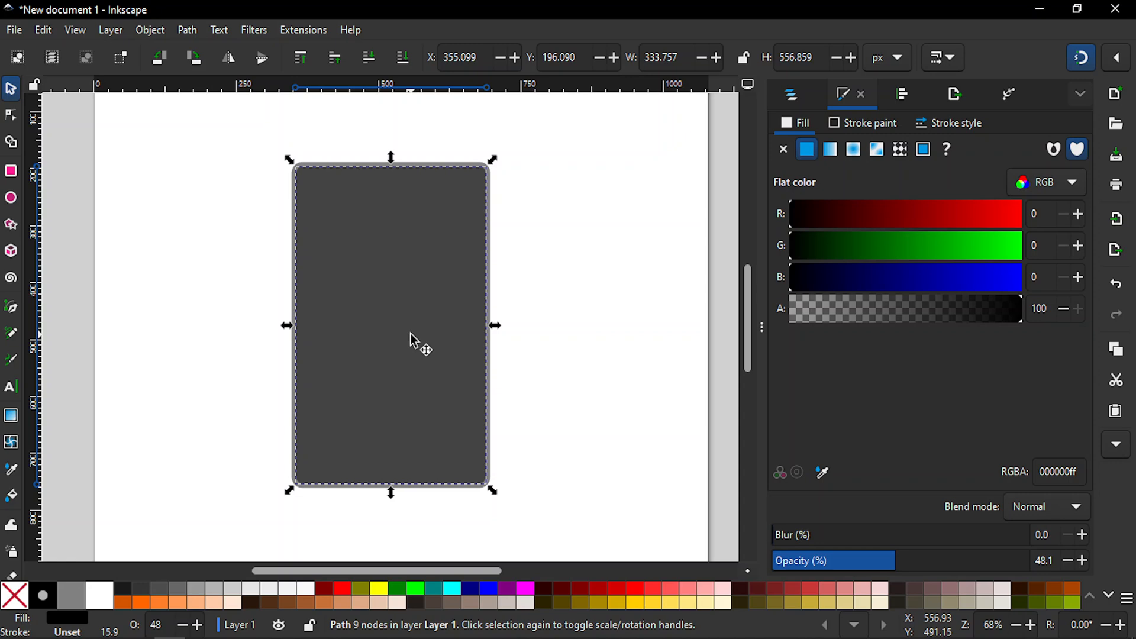
Step: Try to make the corners of the inset rectangle sharp
{"action": "key", "text": "r"}
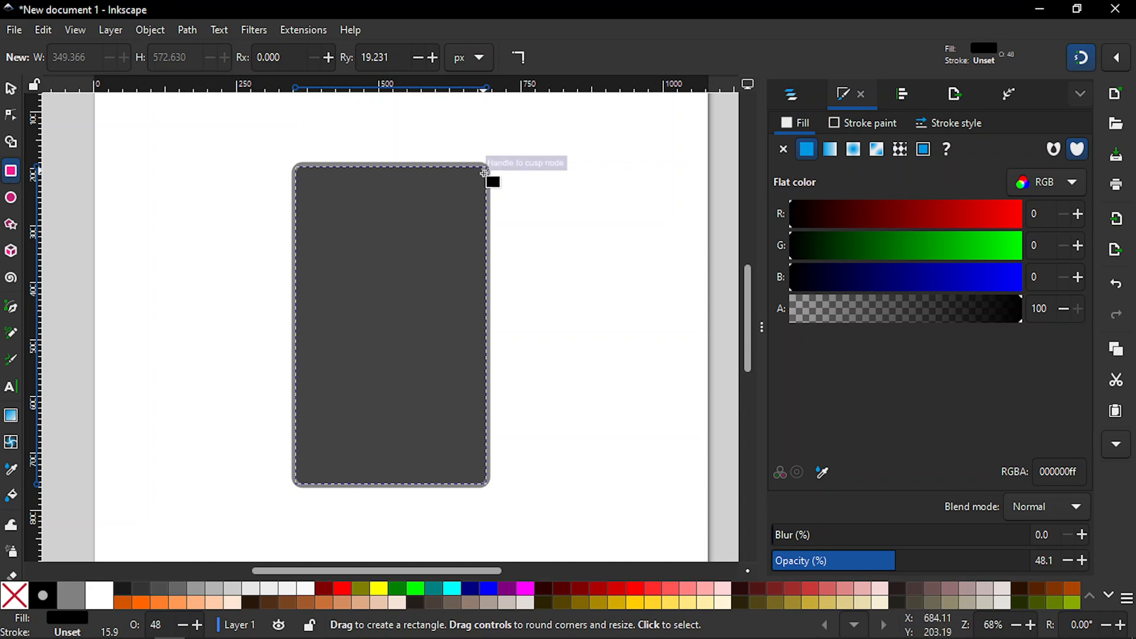
{"action": "left_click_drag", "start_coordinate": [483, 171], "coordinate": [476, 196]}
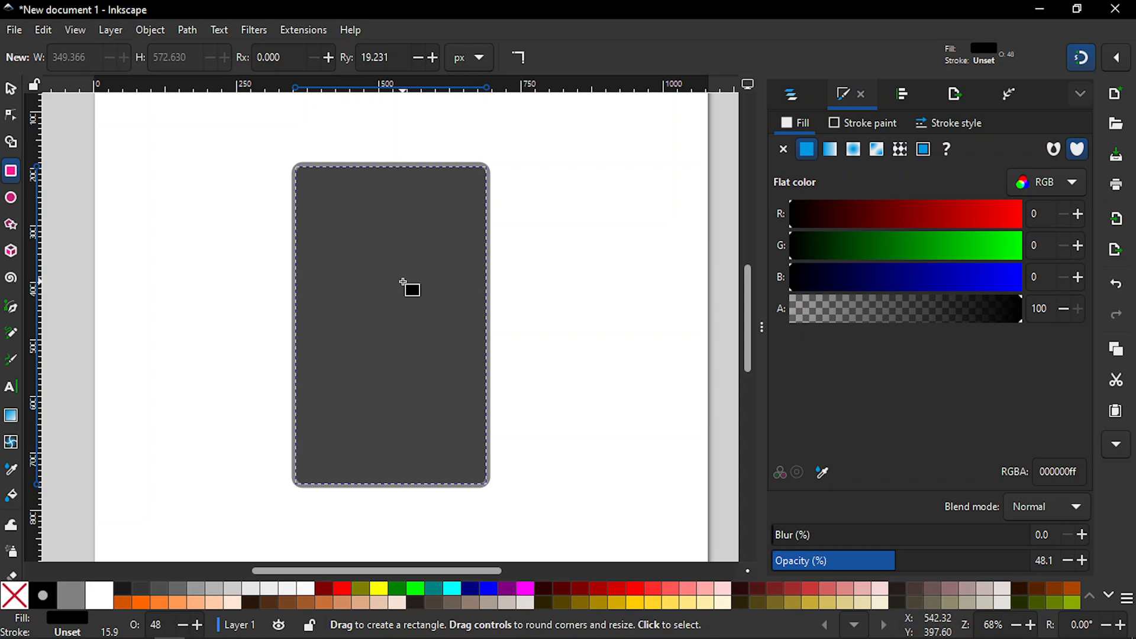
{"action": "left_click", "coordinate": [520, 57]}
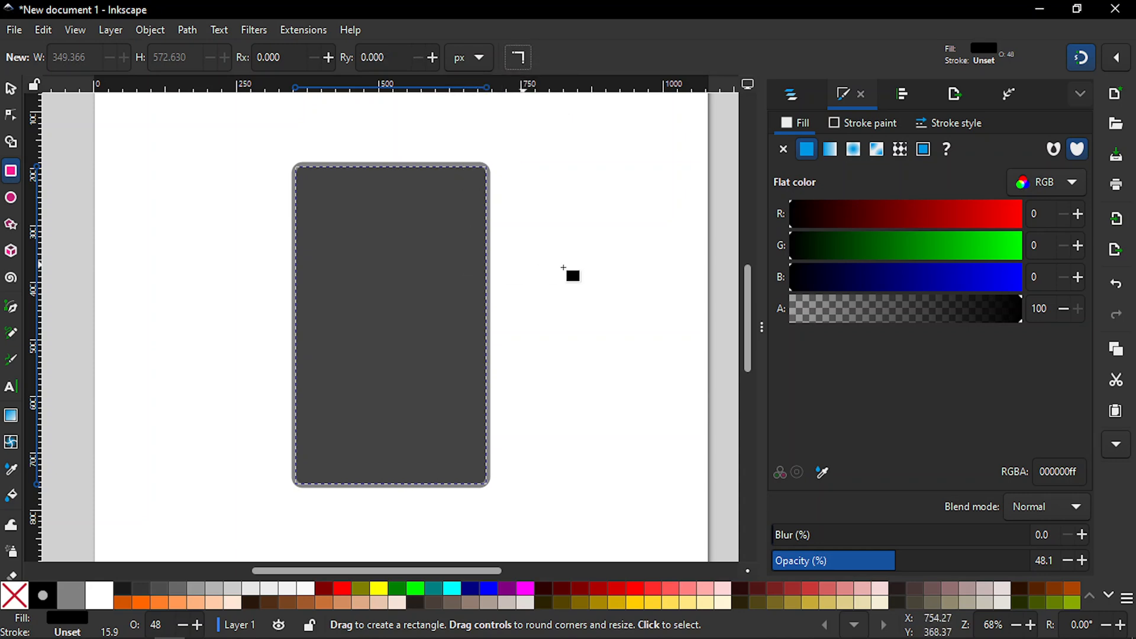
{"action": "key", "text": "plus"}
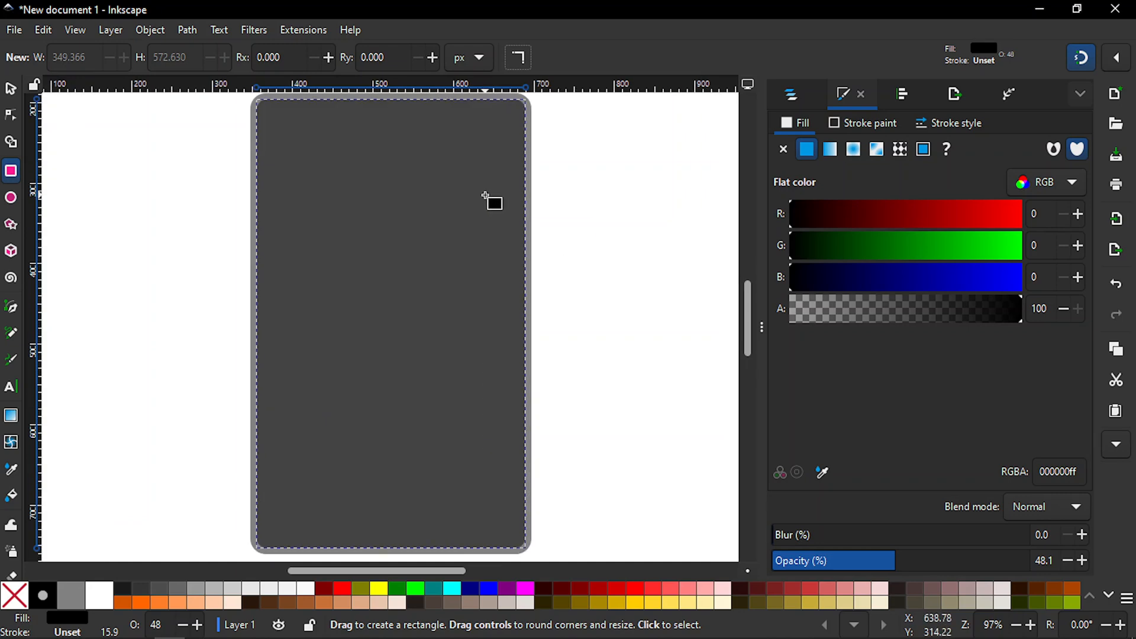
{"action": "key", "text": "s"}
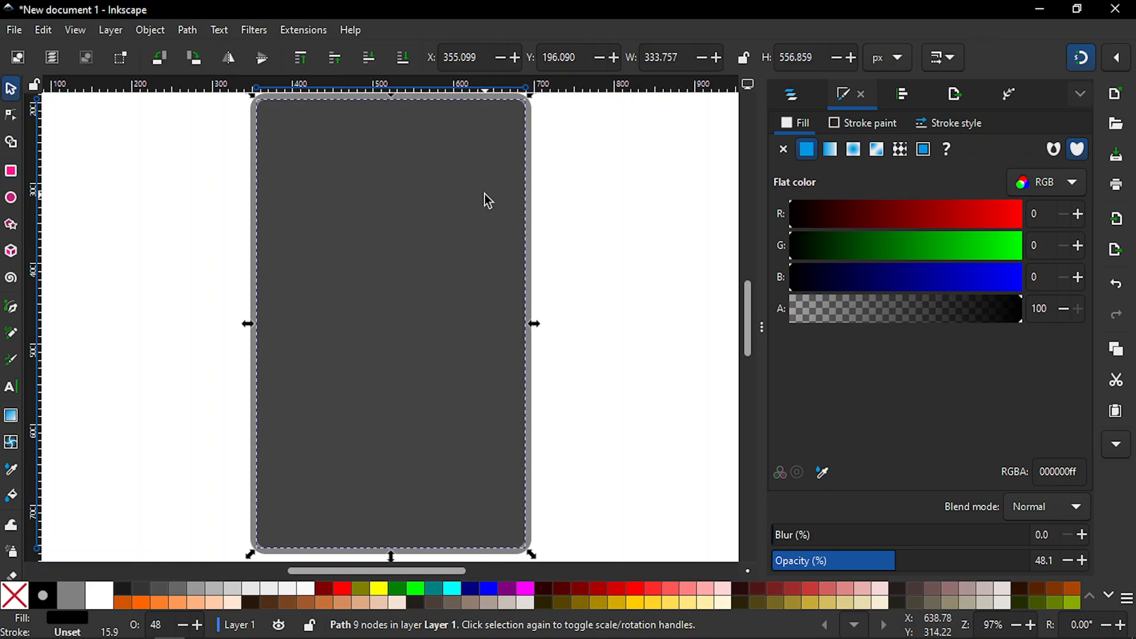
Step: Delete the inset dark copy, keeping only the outer rounded rectangle
{"action": "left_click", "coordinate": [608, 206]}
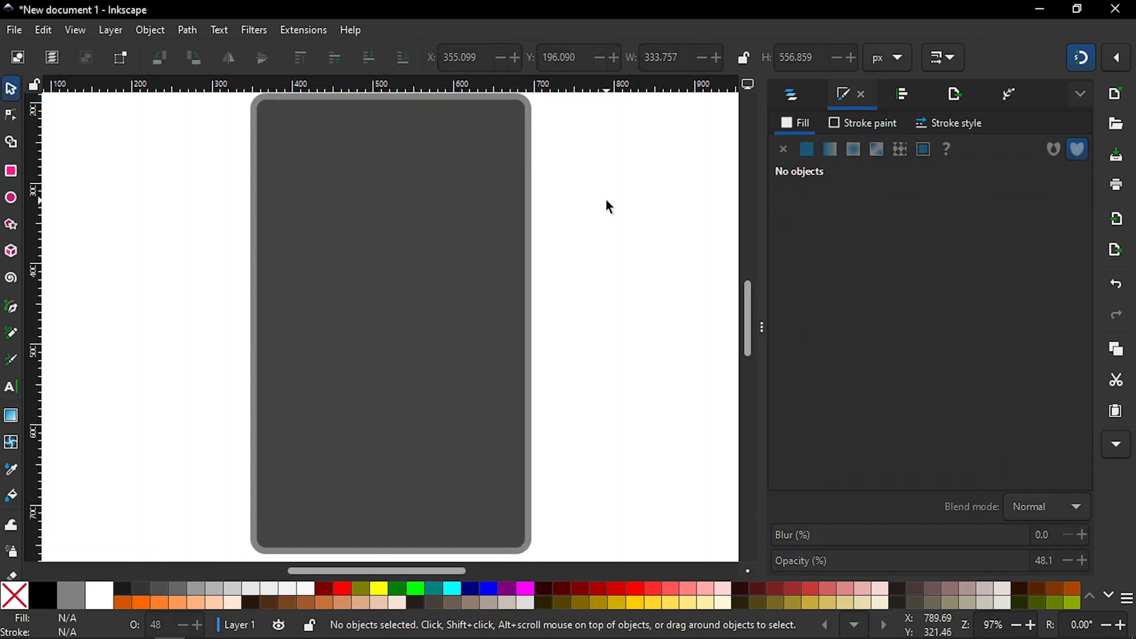
{"action": "left_click", "coordinate": [478, 223]}
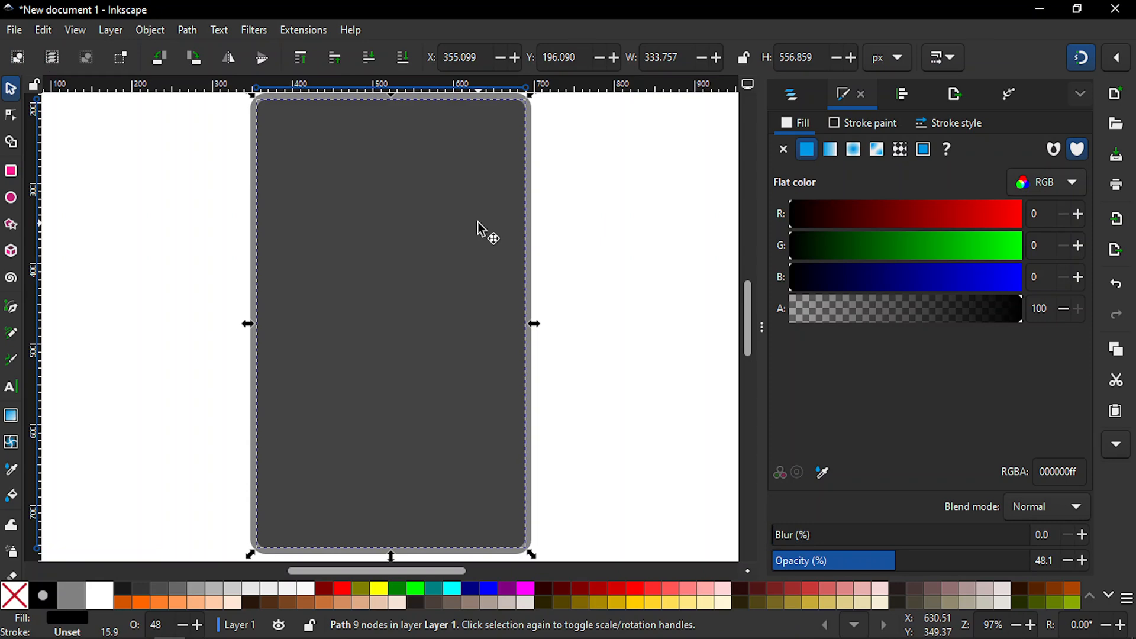
{"action": "key", "text": "minus"}
{"action": "key", "text": "r"}
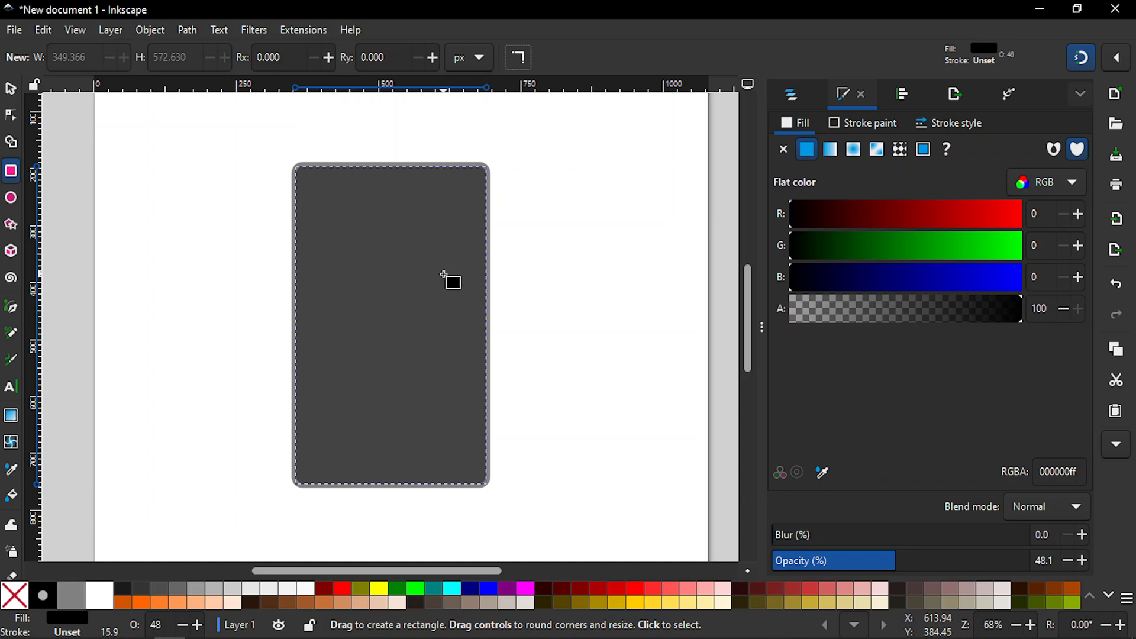
{"action": "key", "text": "s"}
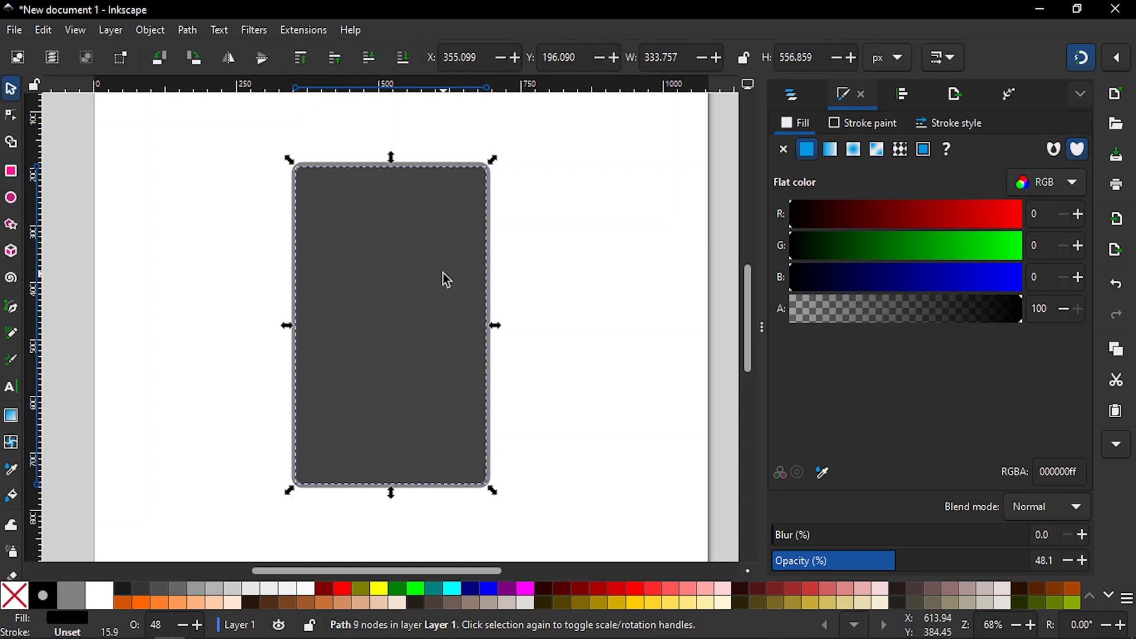
{"action": "key", "text": "Escape"}
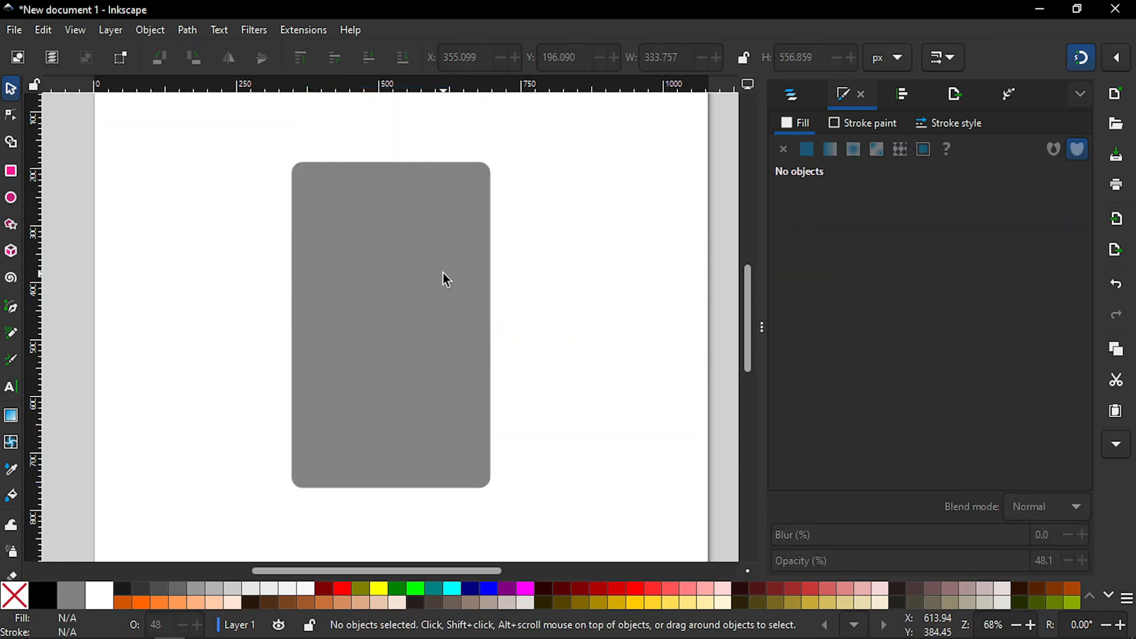
Step: Set the width of the remaining rounded rectangle to 350 px
{"action": "left_click", "coordinate": [399, 269]}
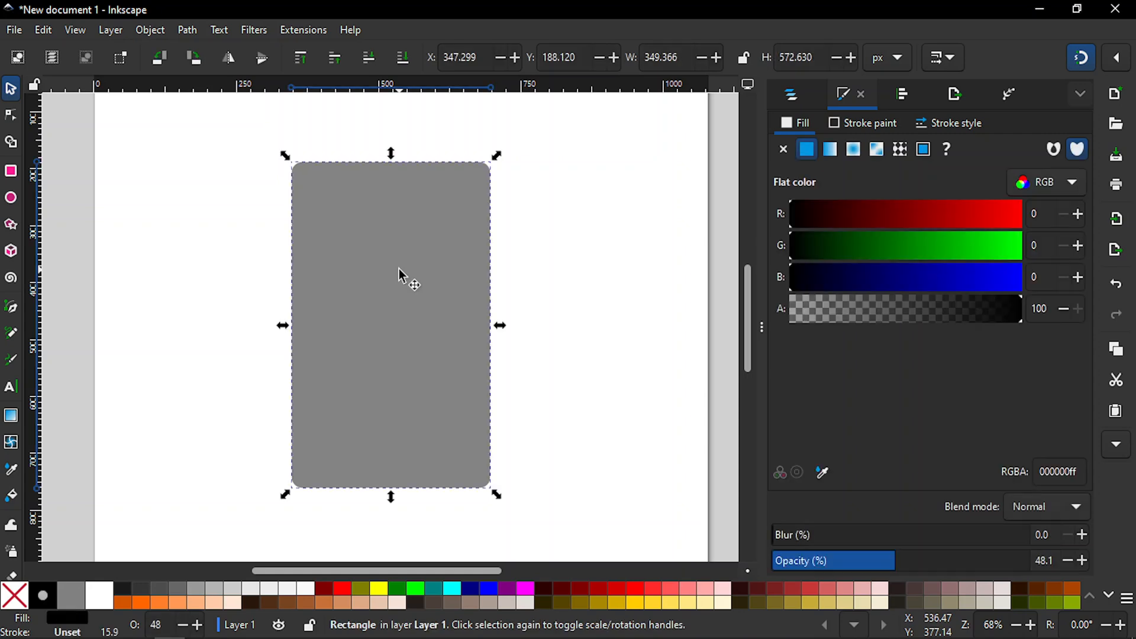
{"action": "left_click", "coordinate": [679, 61]}
{"action": "double_click", "coordinate": [679, 62]}
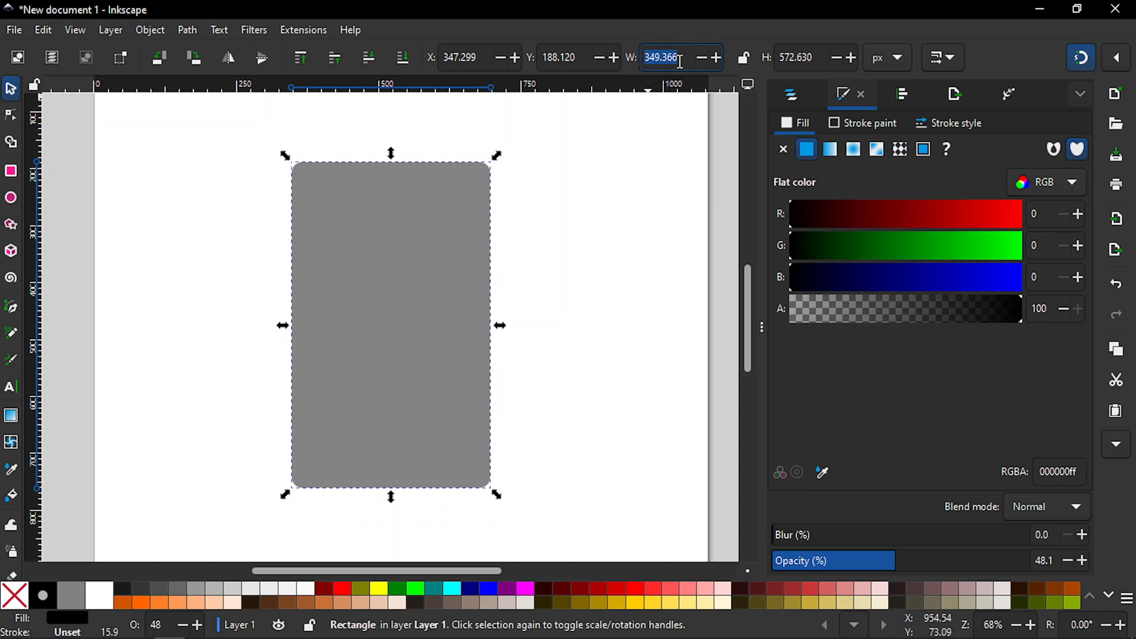
{"action": "type", "text": "350"}
{"action": "key", "text": "Return"}
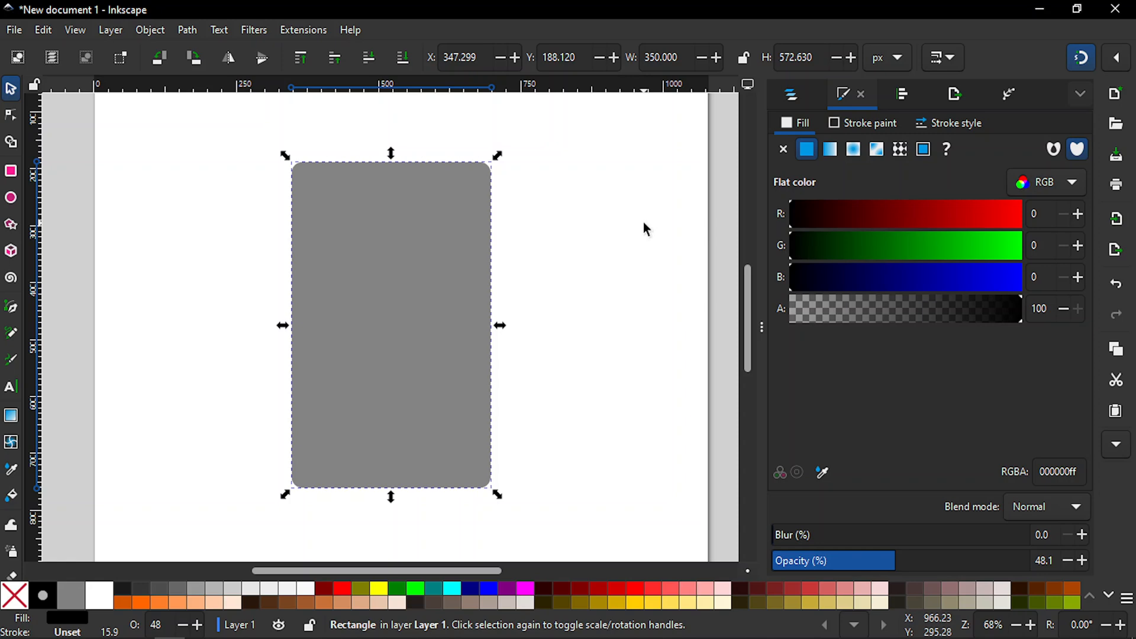
Step: Draw a sharp-cornered rectangle about 350 by 509 px over the rounded one, leaving a taller strip above it and a thinner one below
{"action": "key", "text": "r"}
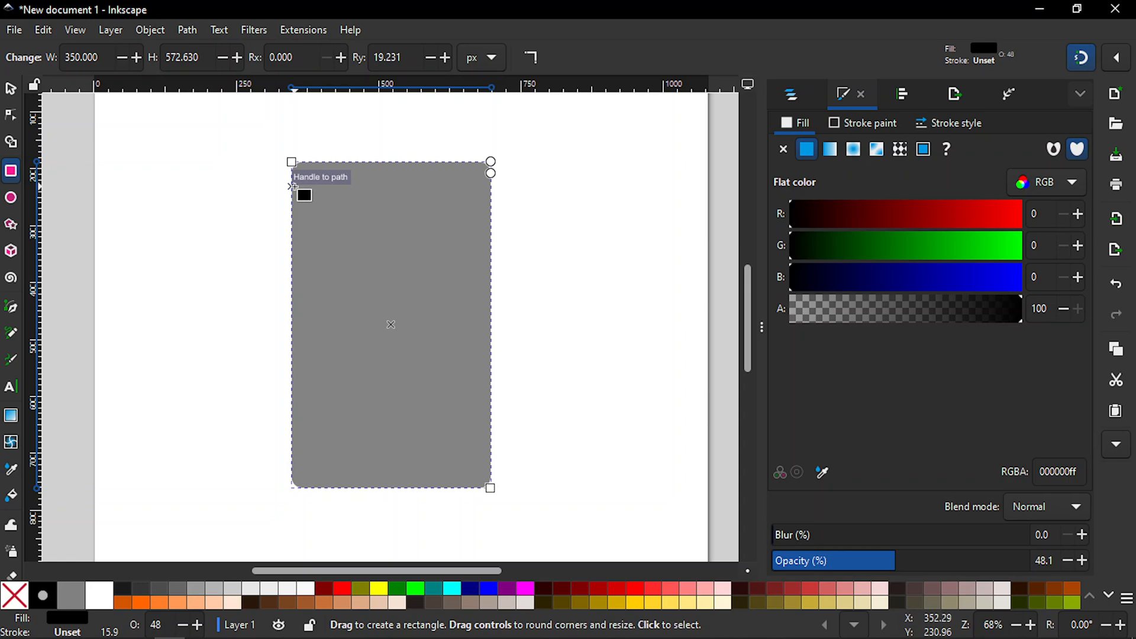
{"action": "left_click_drag", "start_coordinate": [296, 187], "coordinate": [458, 300]}
{"action": "left_click_drag", "start_coordinate": [503, 367], "coordinate": [508, 477]}
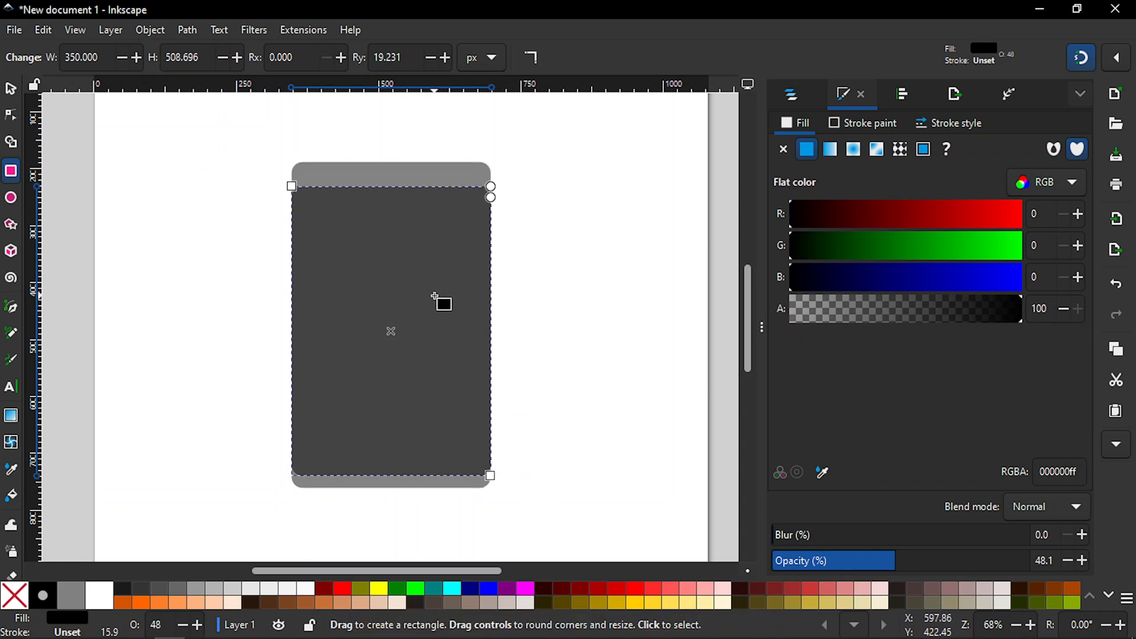
{"action": "left_click_drag", "start_coordinate": [491, 197], "coordinate": [505, 157]}
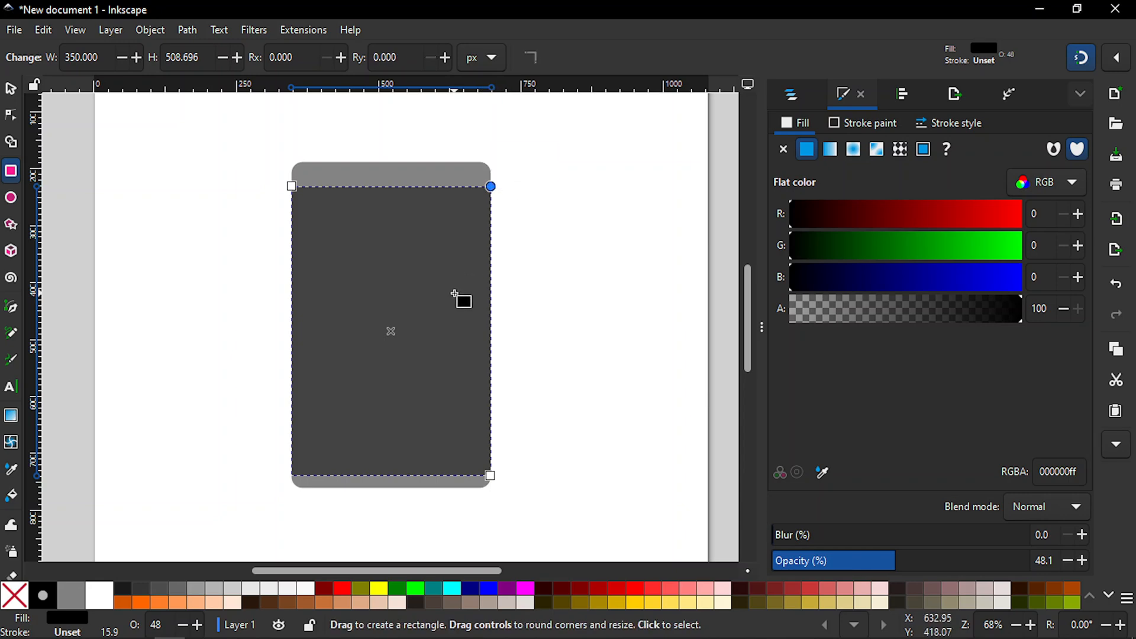
{"action": "key", "text": "s"}
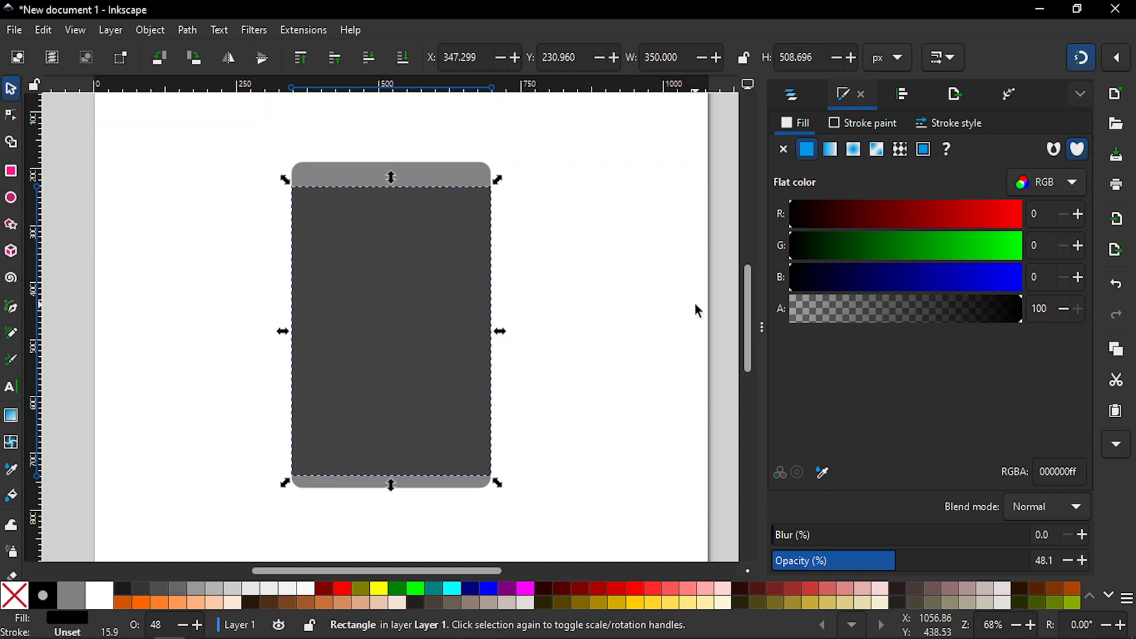
Step: Turn snapping off, narrow the sharp-cornered rectangle symmetrically about its centre to about 333 px wide, and deselect it
{"action": "key", "text": "3"}
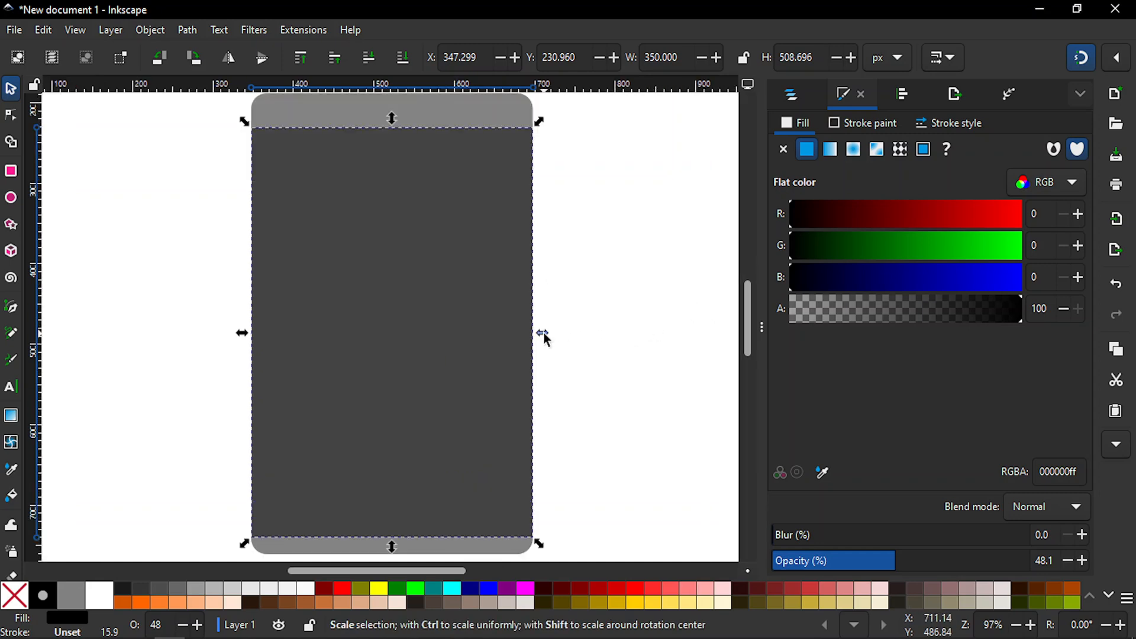
{"action": "key", "text": "shift"}
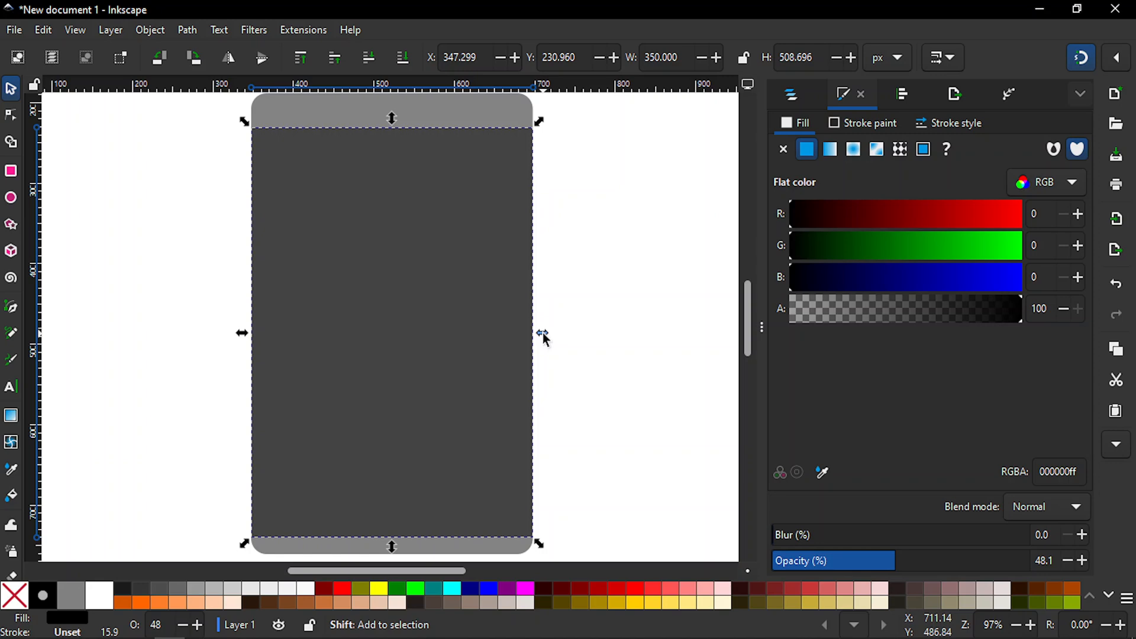
{"action": "left_click_drag", "start_coordinate": [545, 336], "coordinate": [537, 332]}
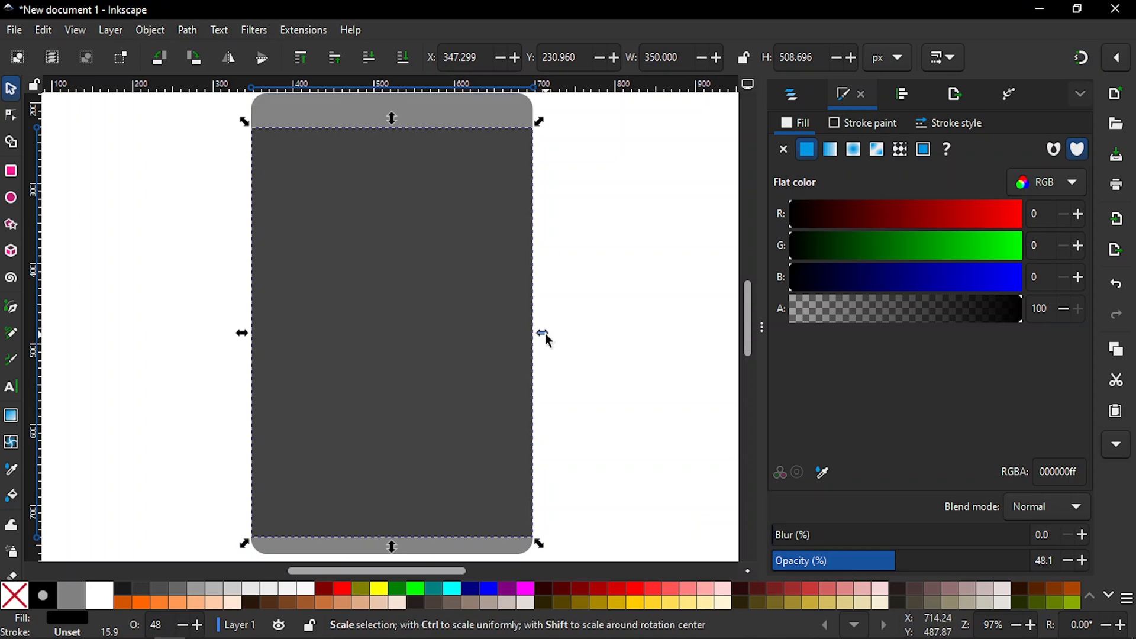
{"action": "left_click_drag", "start_coordinate": [546, 334], "coordinate": [541, 332]}
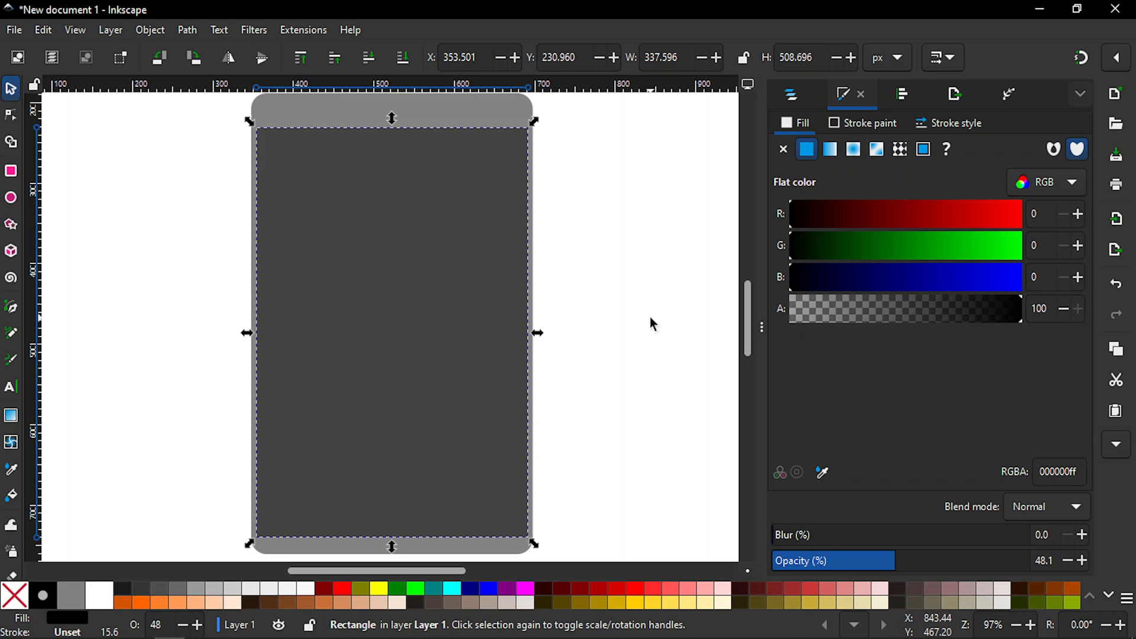
{"action": "key", "text": "minus"}
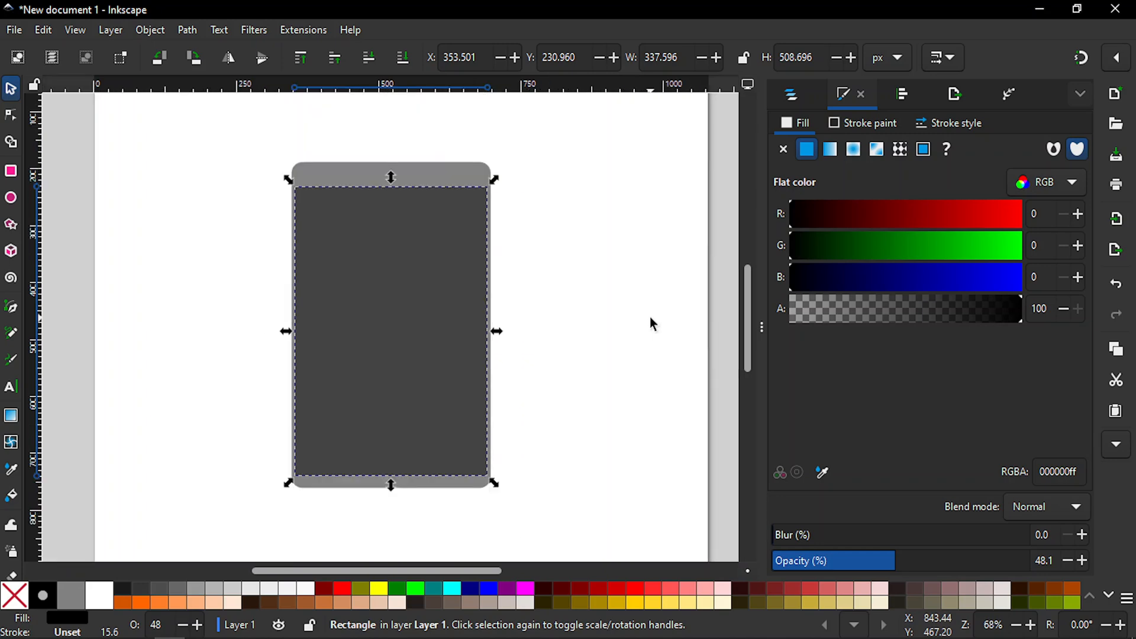
{"action": "key", "text": "plus"}
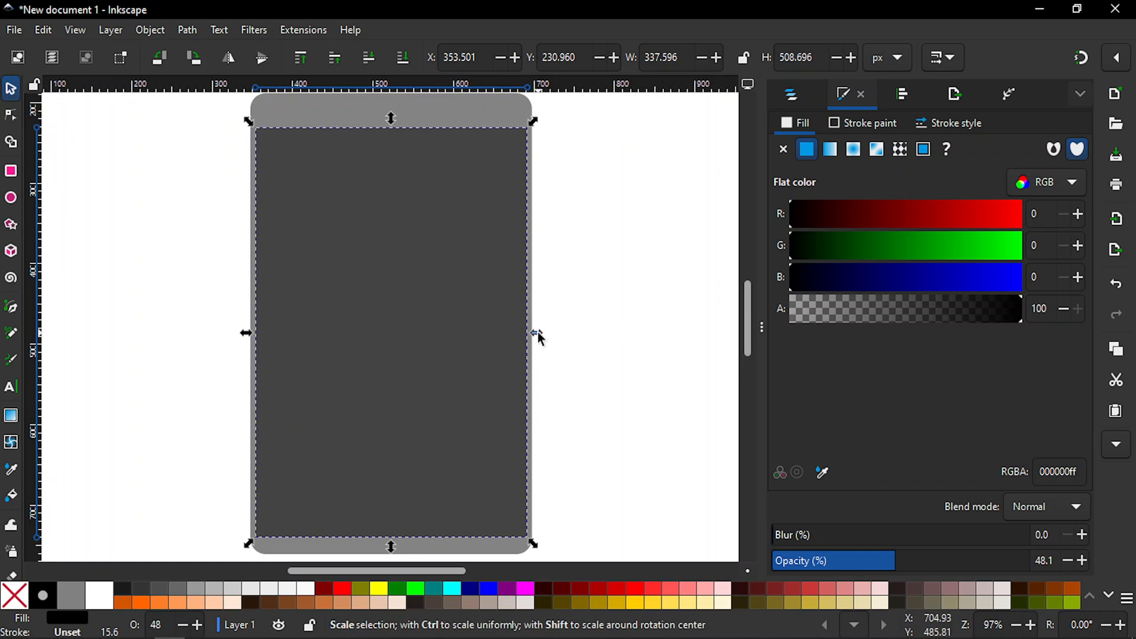
{"action": "key", "text": "shift"}
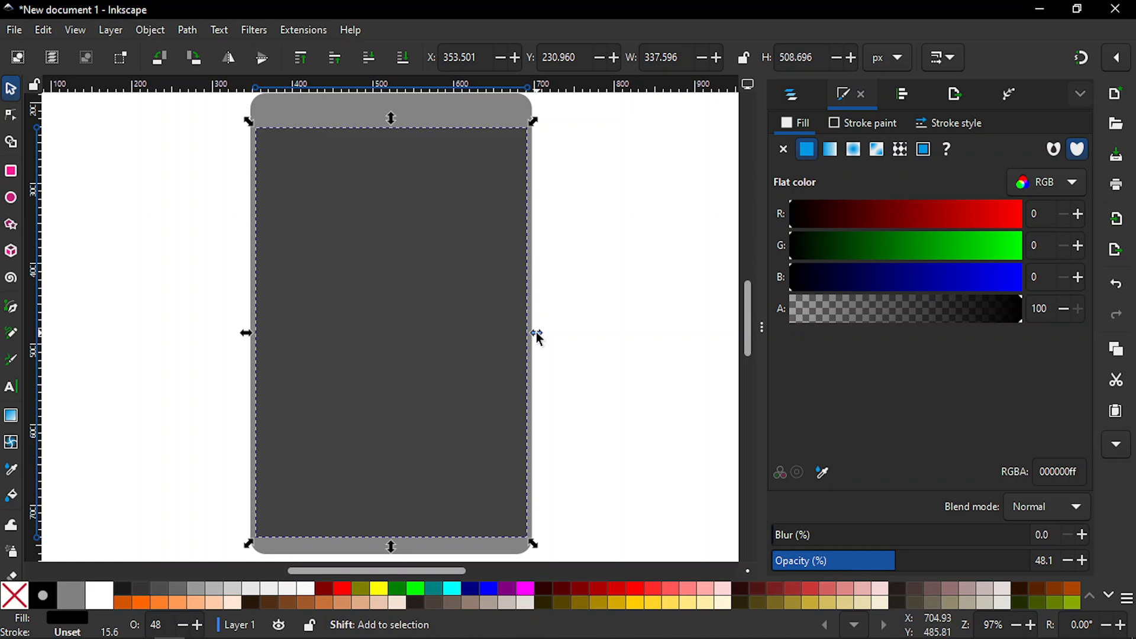
{"action": "left_click_drag", "start_coordinate": [536, 336], "coordinate": [535, 332]}
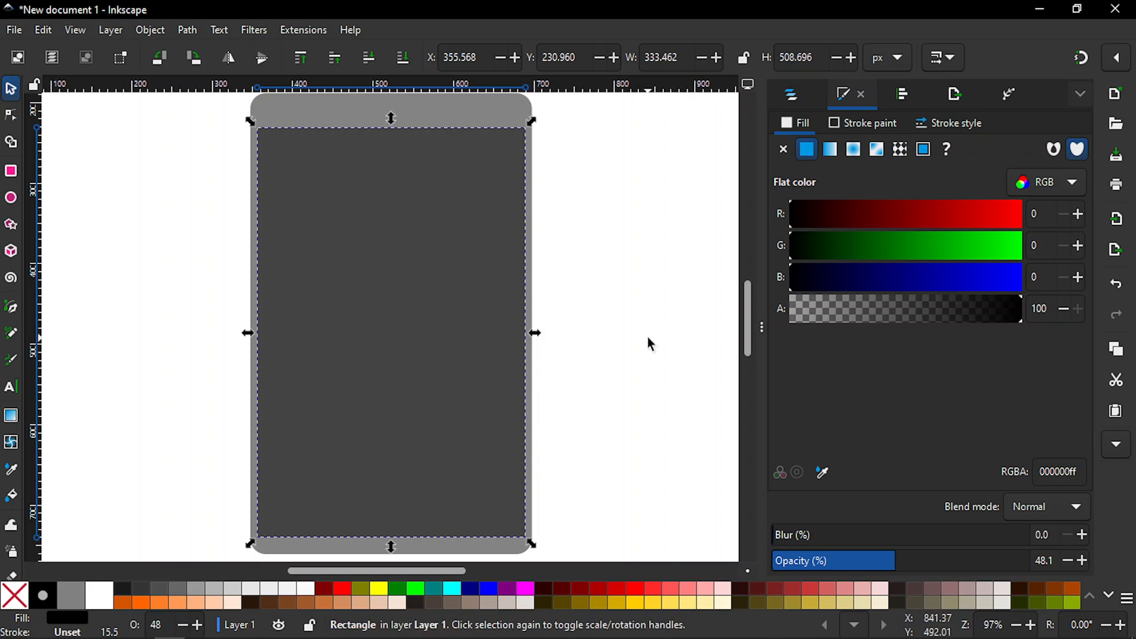
{"action": "key", "text": "minus"}
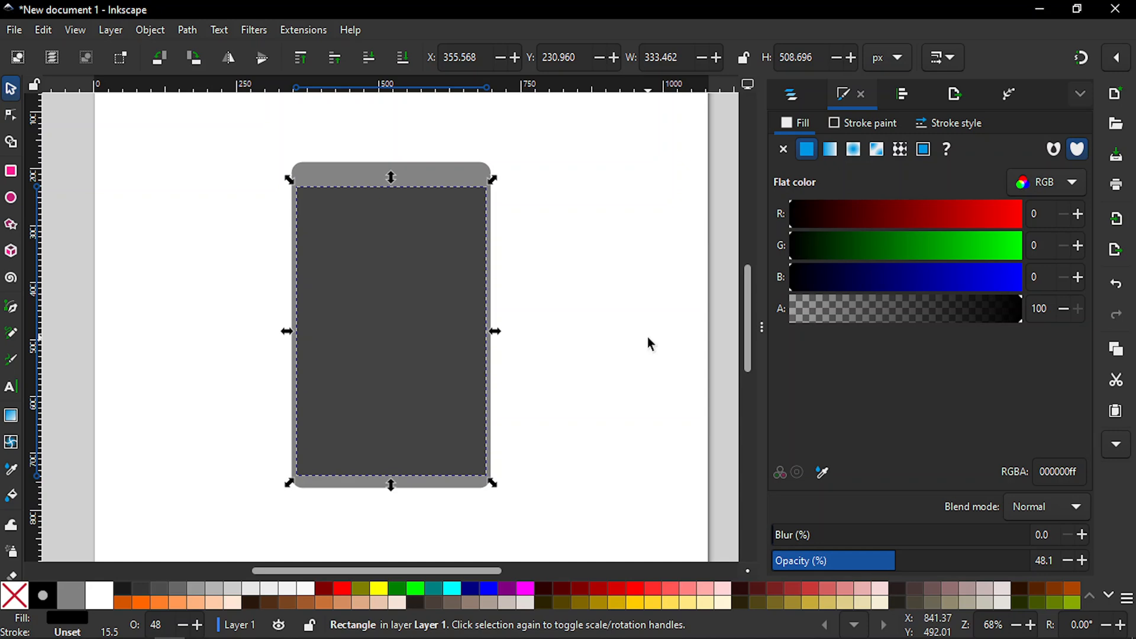
{"action": "left_click", "coordinate": [597, 299]}
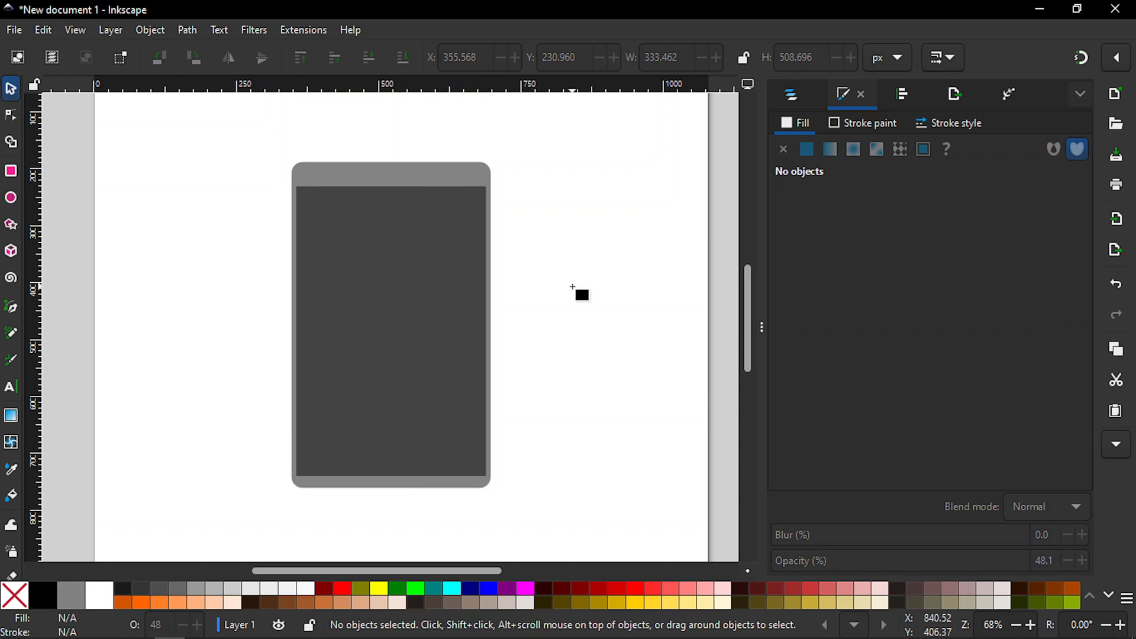
Step: With snapping on, draw a rectangle about 350 by 44 px covering the strip above the screen area and deselect it
{"action": "key", "text": "r"}
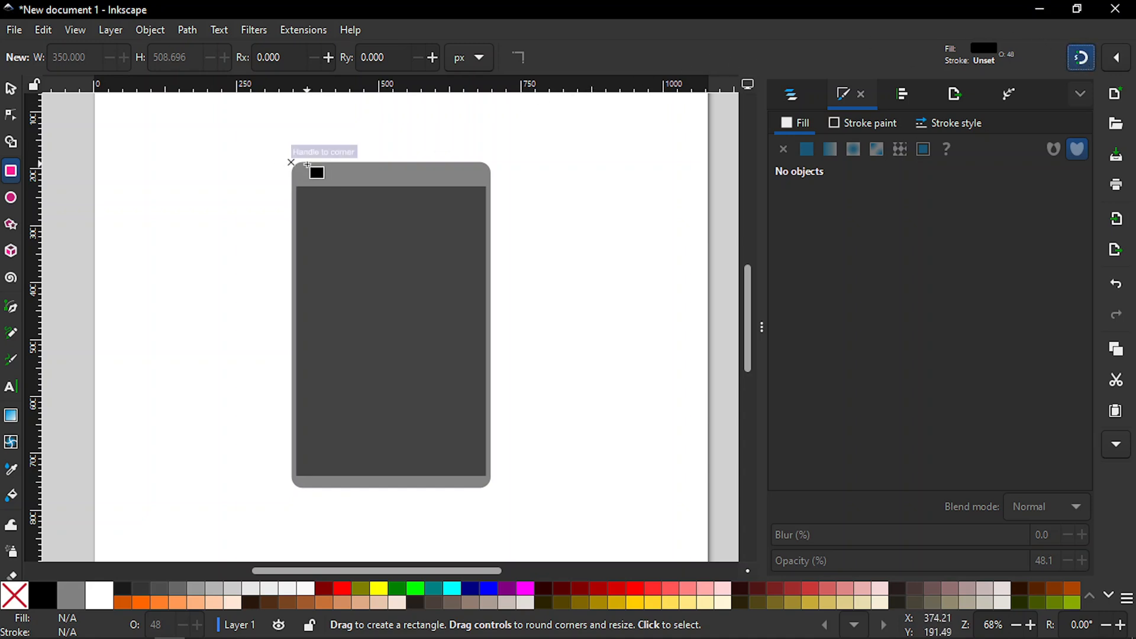
{"action": "left_click_drag", "start_coordinate": [292, 162], "coordinate": [505, 188]}
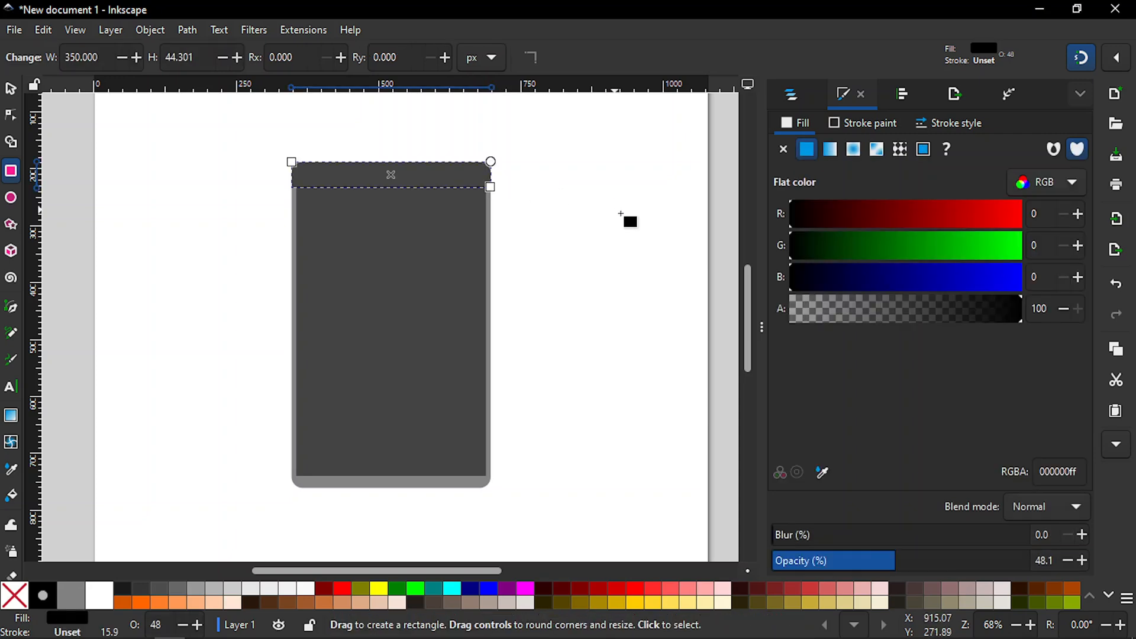
{"action": "key", "text": "s"}
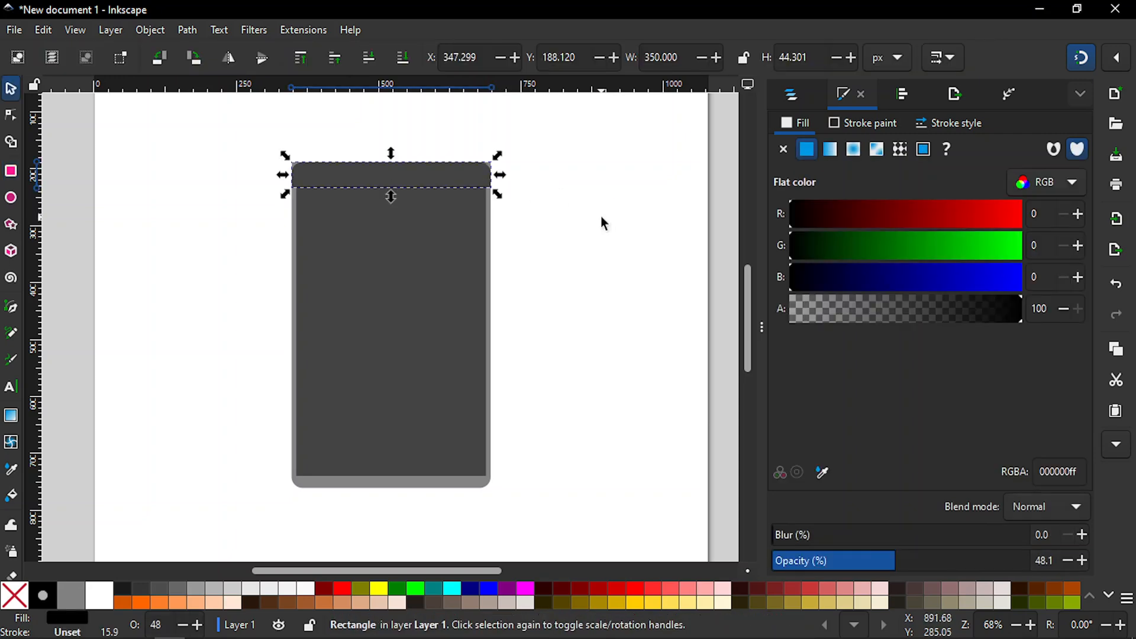
{"action": "key", "text": "Escape"}
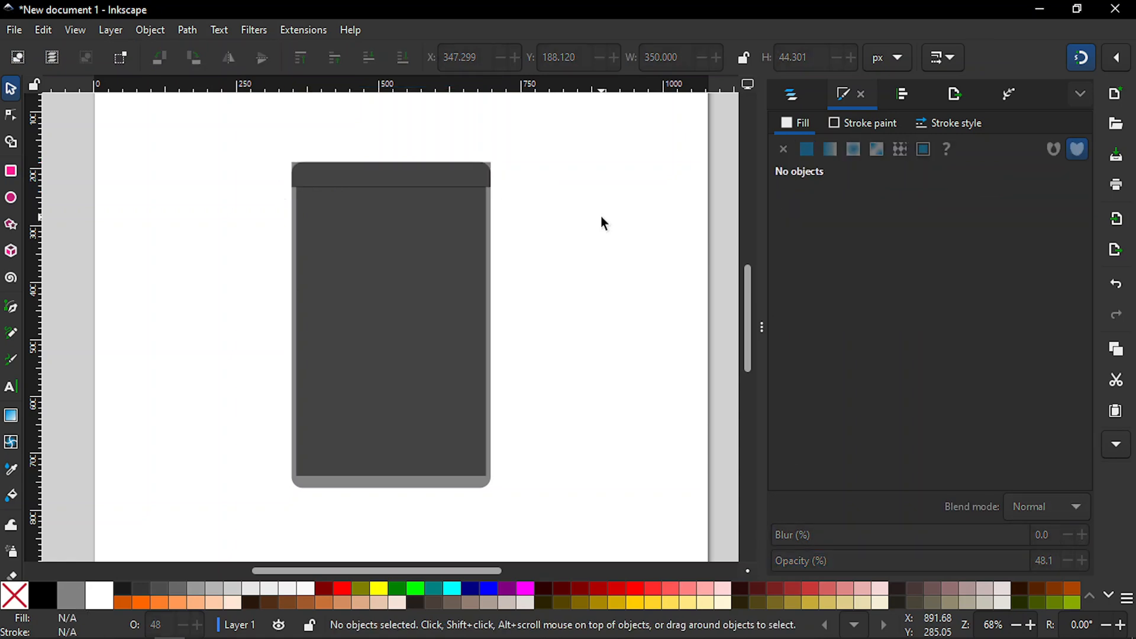
Step: Delete the rectangle covering the phone's upper strip
{"action": "key", "text": "plus"}
{"action": "left_click_drag", "start_coordinate": [748, 322], "coordinate": [750, 299]}
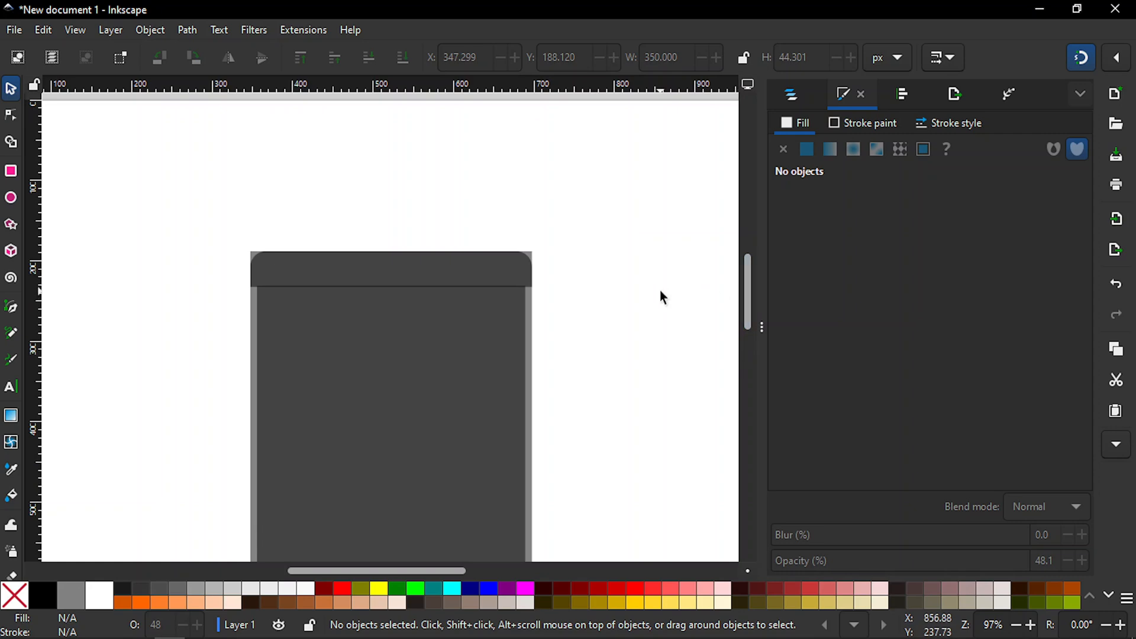
{"action": "key", "text": "plus"}
{"action": "key", "text": "plus"}
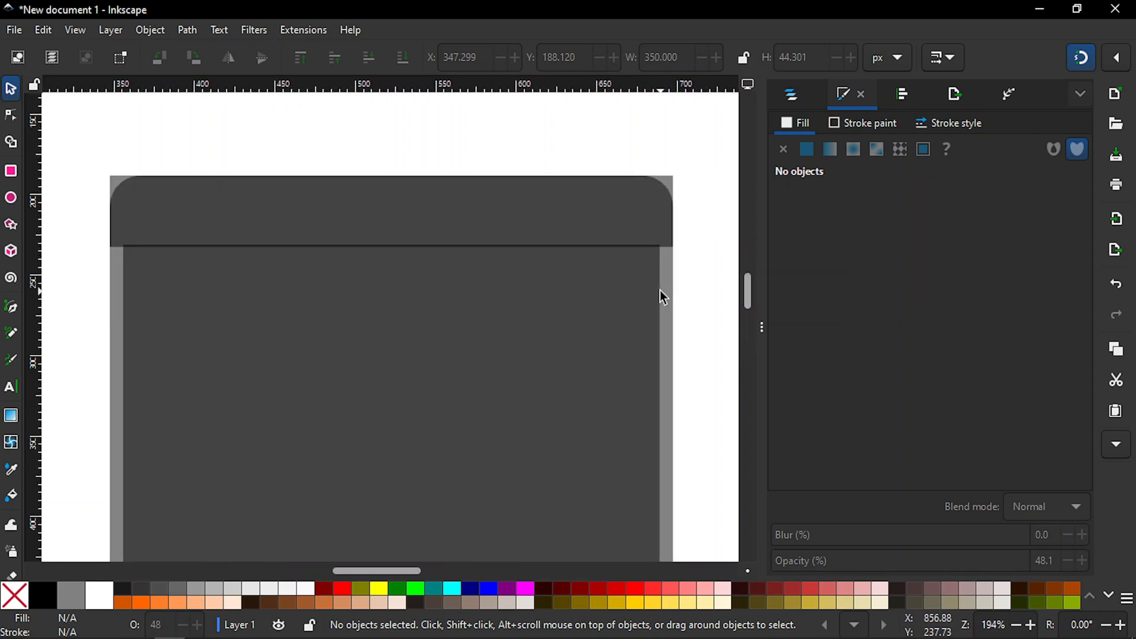
{"action": "left_click", "coordinate": [555, 229]}
{"action": "key", "text": "Delete"}
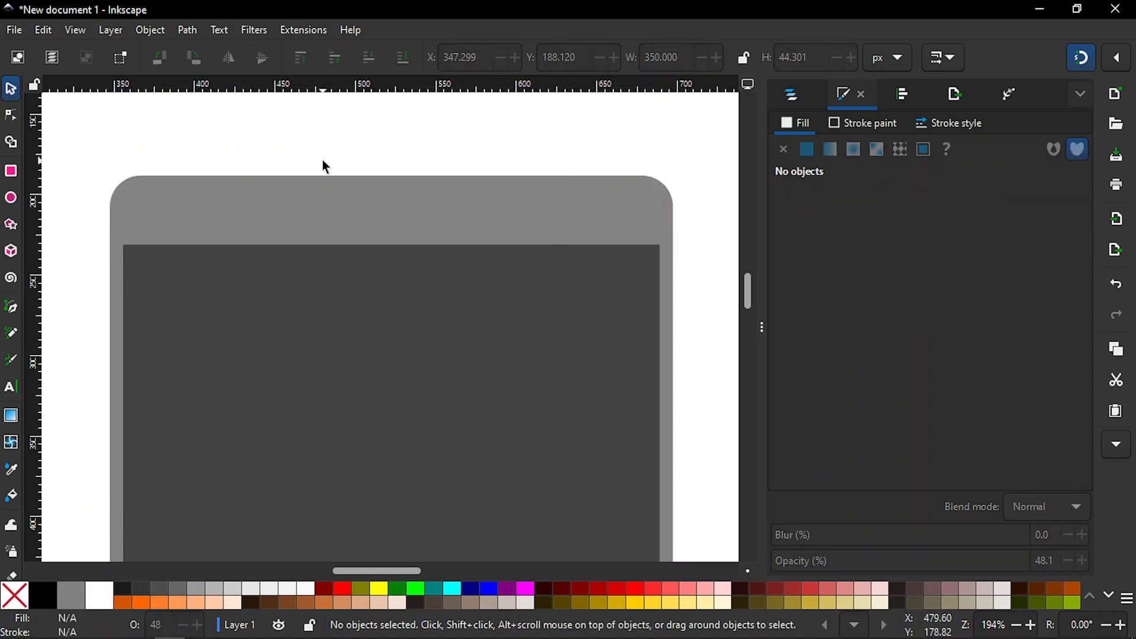
Step: Draw a rectangle about 164 by 43 px in the phone's upper strip, spanning from the body's top edge to the screen area
{"action": "key", "text": "r"}
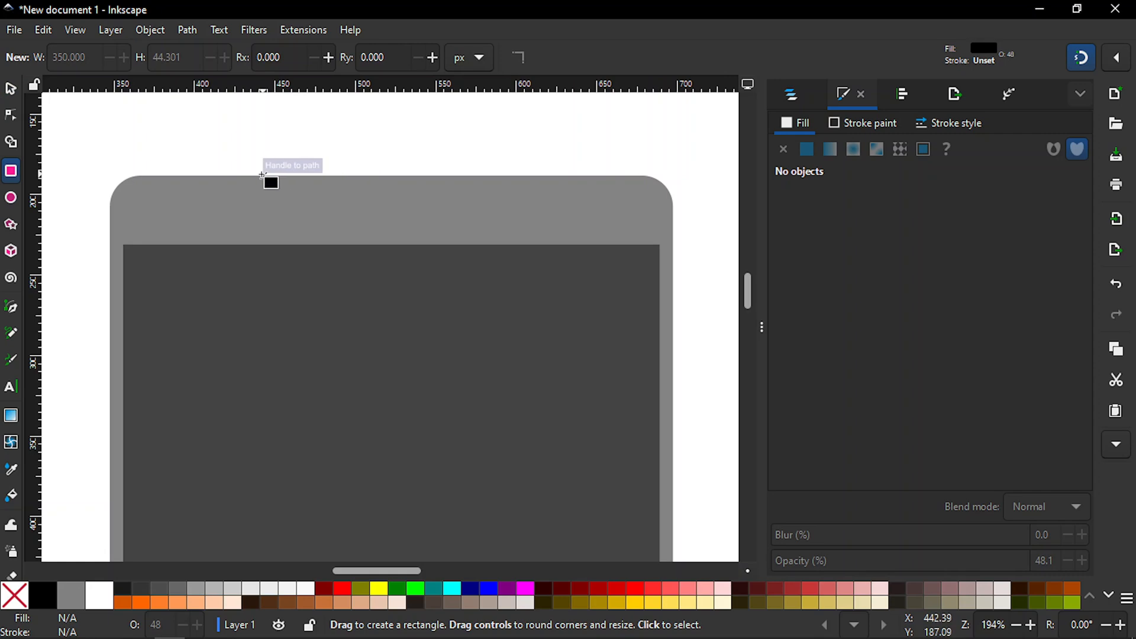
{"action": "left_click_drag", "start_coordinate": [261, 176], "coordinate": [524, 244]}
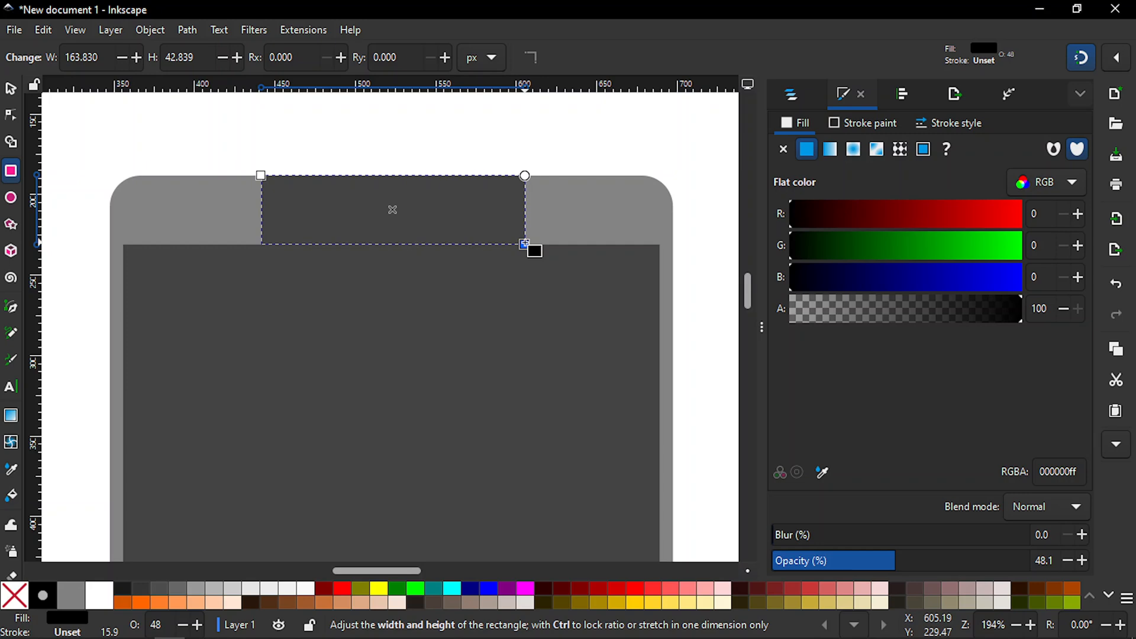
{"action": "key", "text": "s"}
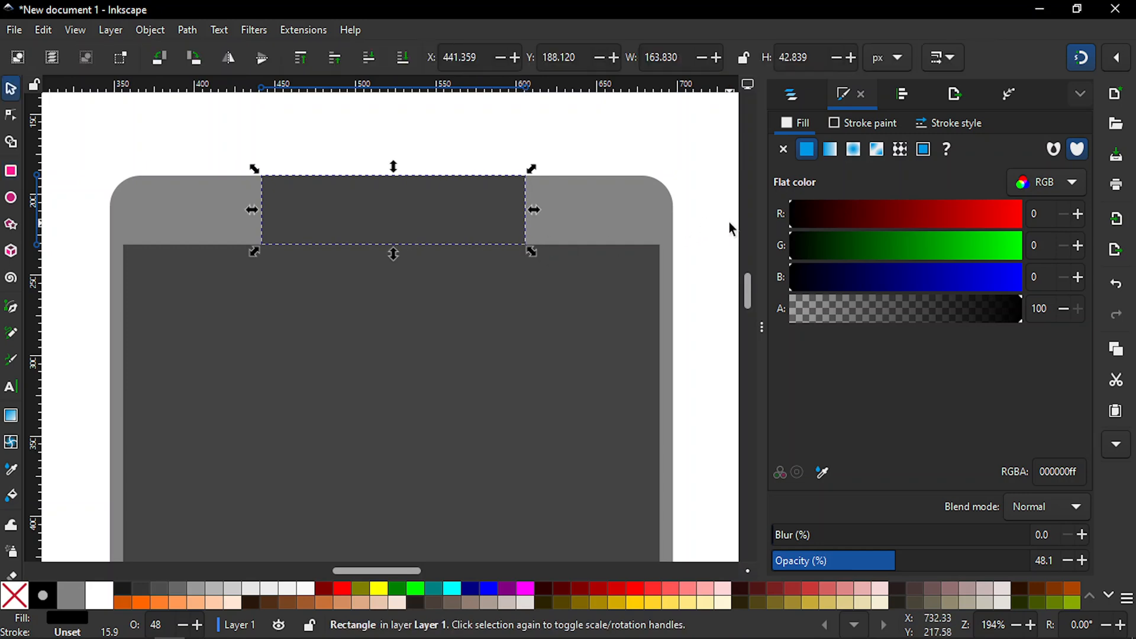
Step: Centre the small upper-strip rectangle horizontally on the rounded phone body, using the body as the alignment reference, and deselect both
{"action": "key", "text": "minus"}
{"action": "key", "text": "minus"}
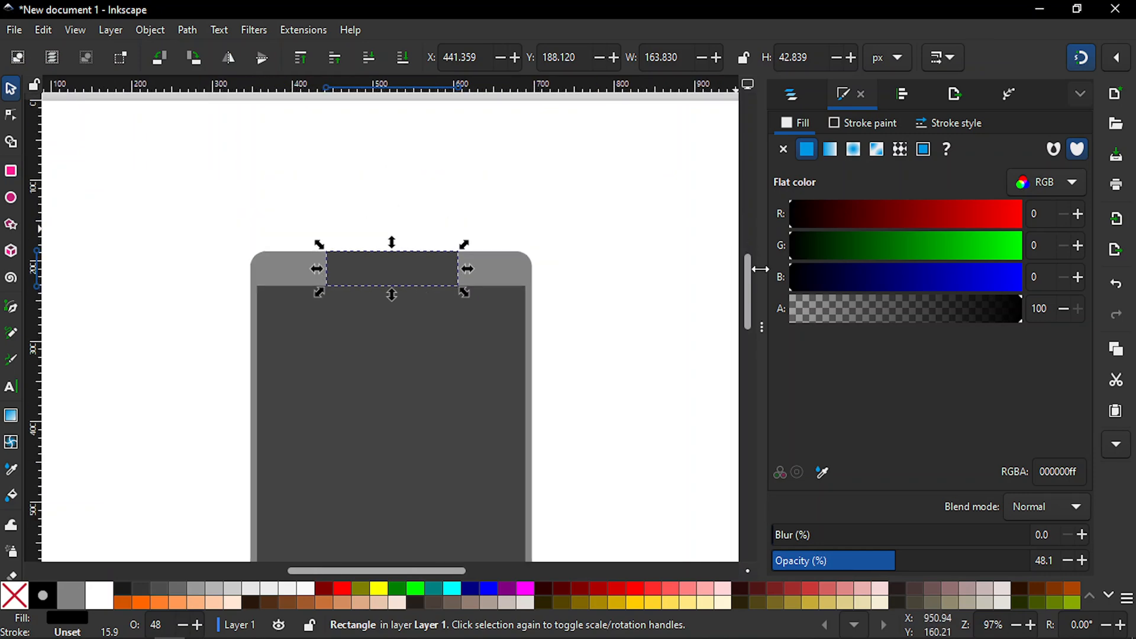
{"action": "left_click_drag", "start_coordinate": [748, 278], "coordinate": [747, 304]}
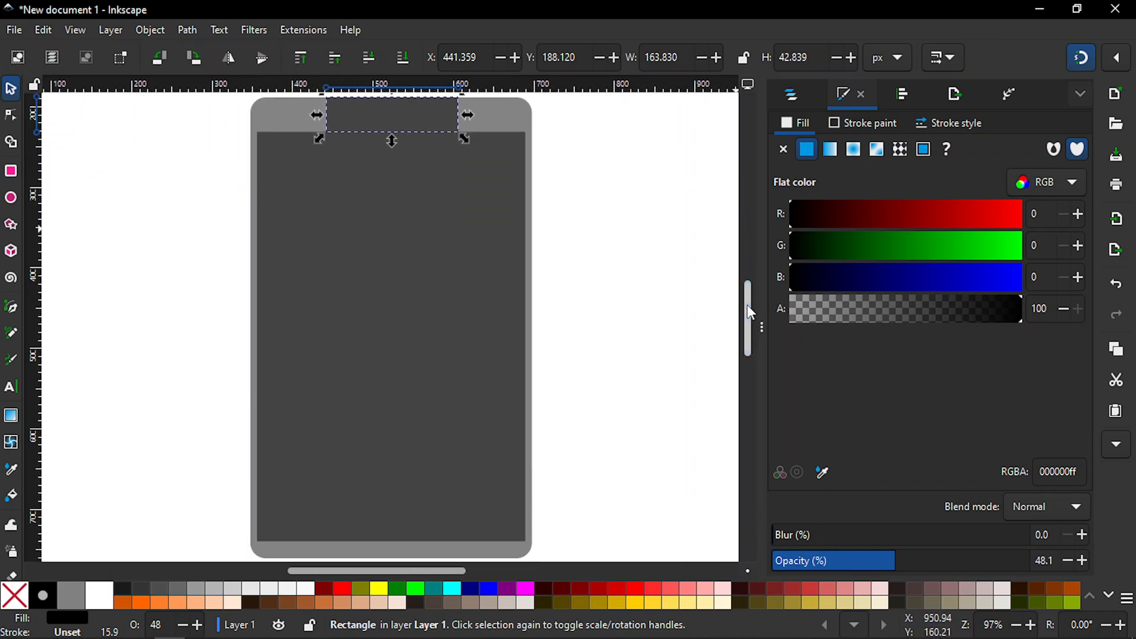
{"action": "key", "text": "minus"}
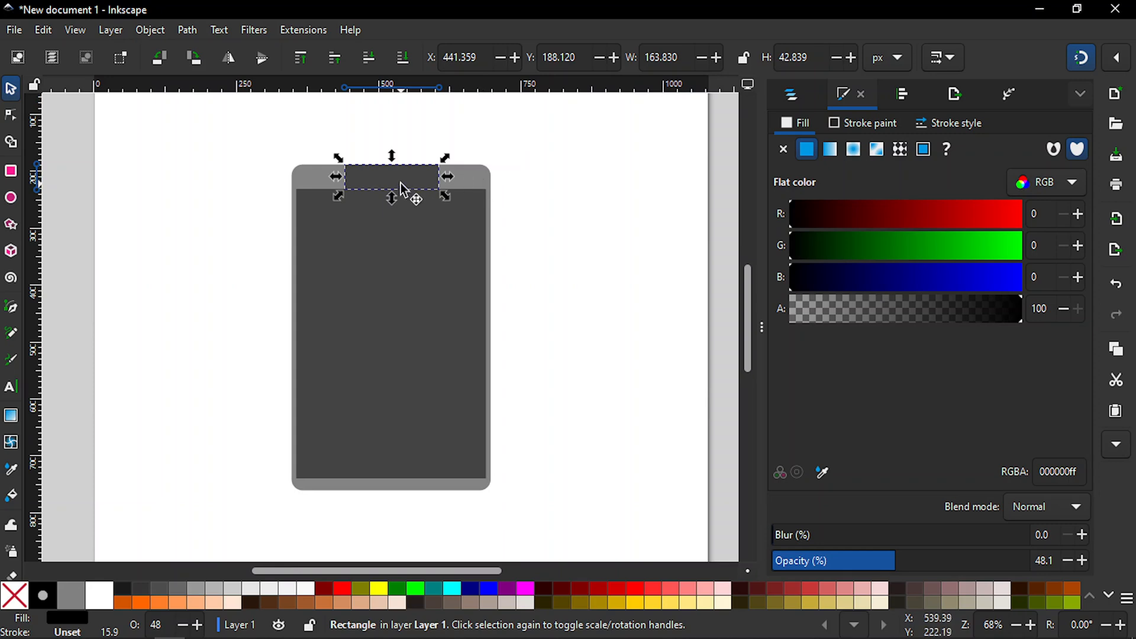
{"action": "left_click", "coordinate": [488, 177], "text": "shift"}
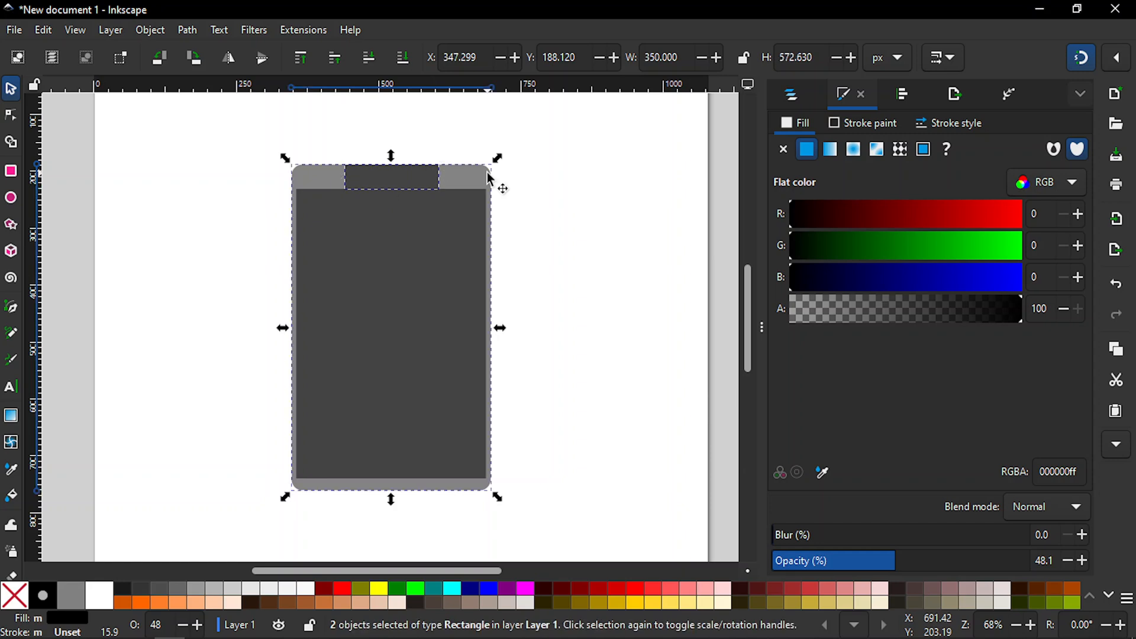
{"action": "left_click", "coordinate": [899, 96]}
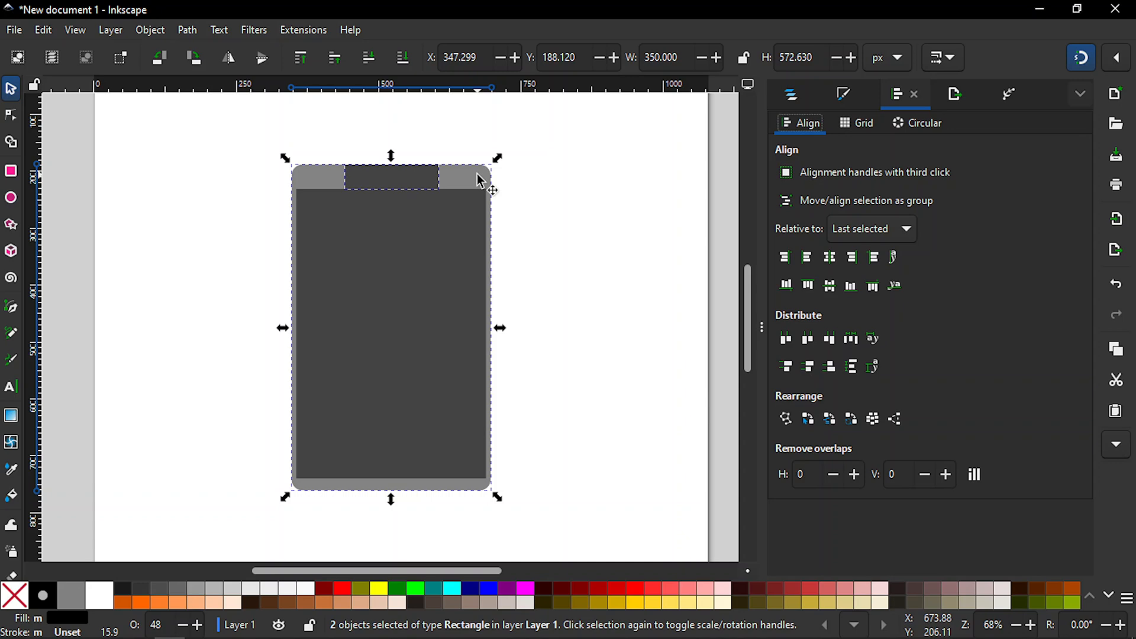
{"action": "left_click", "coordinate": [830, 257]}
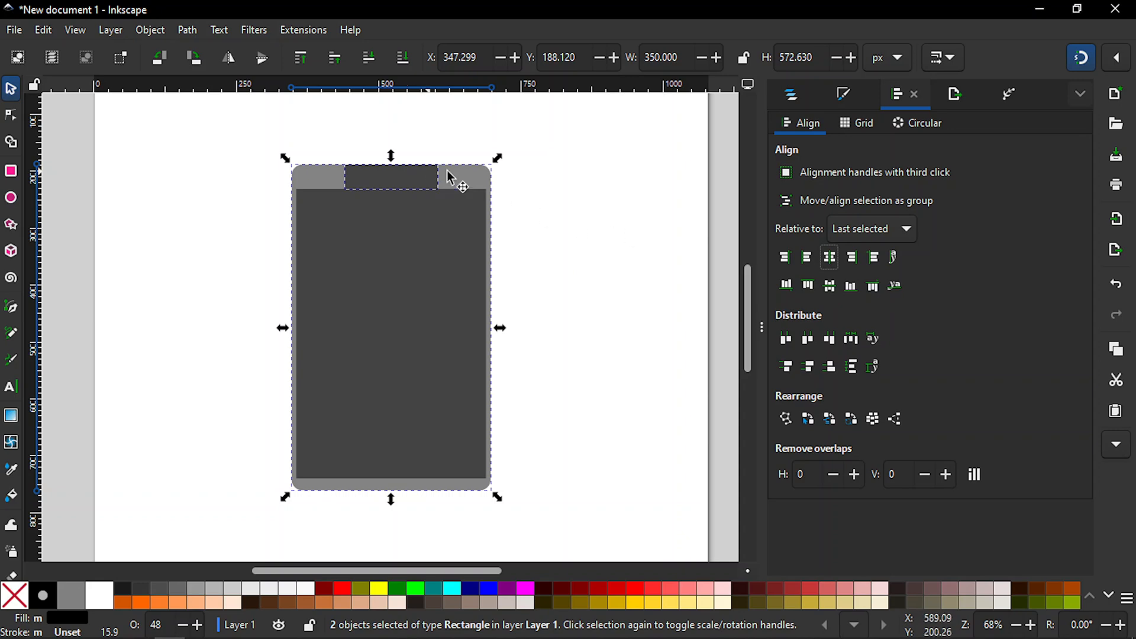
{"action": "left_click", "coordinate": [551, 182]}
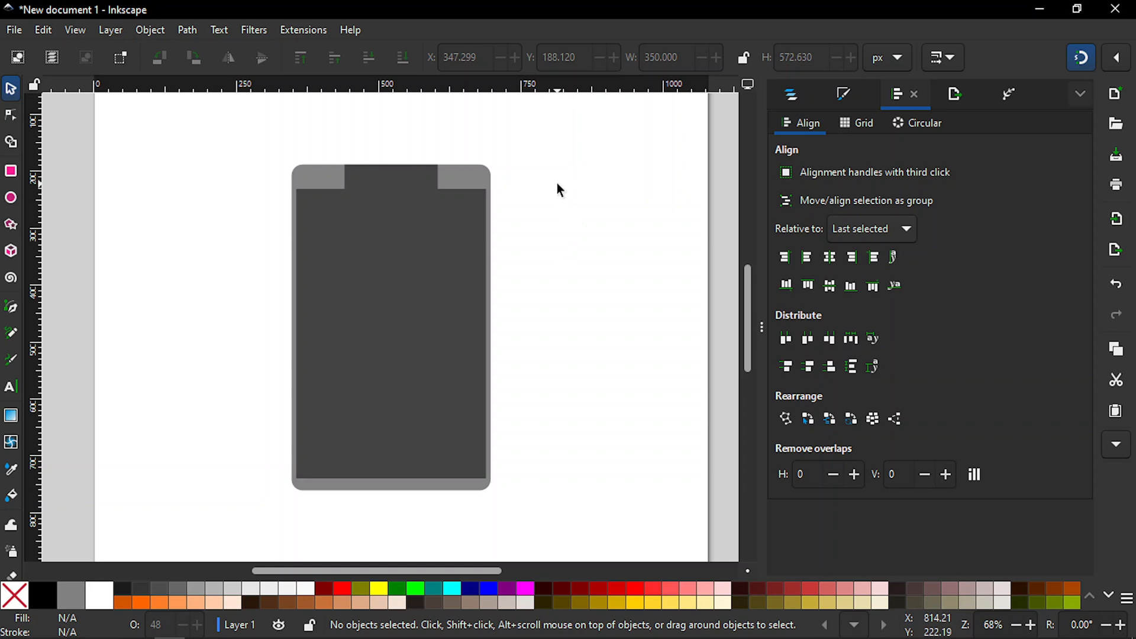
Step: Draw a thin horizontal rectangle about 64 by 7 px on the empty page area beside the phone's upper part
{"action": "key", "text": "r"}
{"action": "left_click_drag", "start_coordinate": [550, 184], "coordinate": [588, 186]}
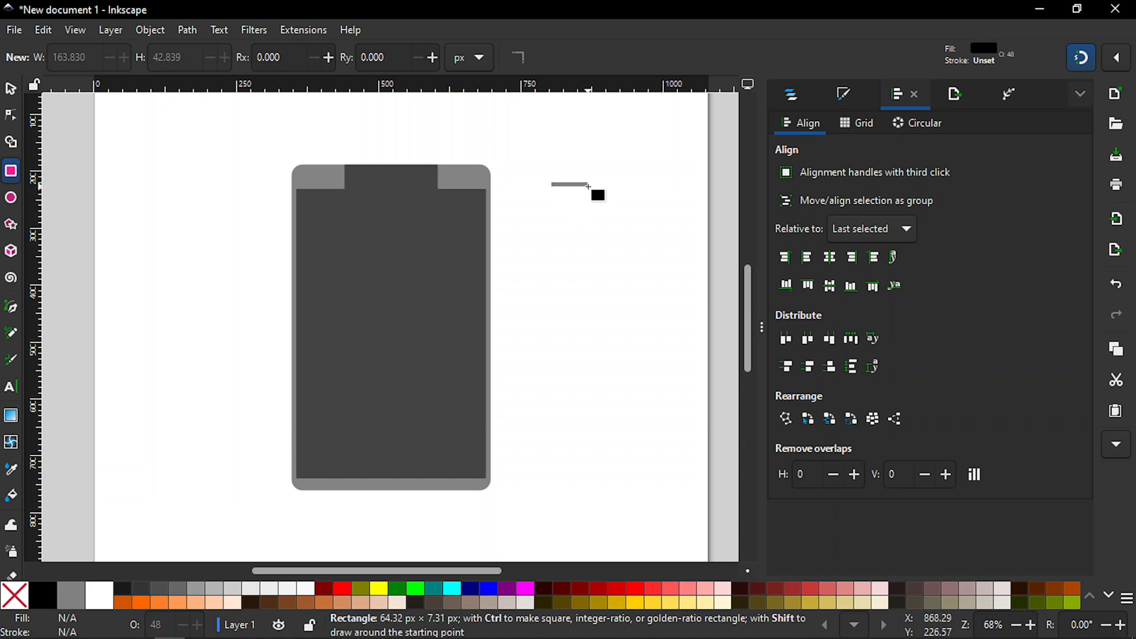
{"action": "left_click_drag", "start_coordinate": [588, 186], "coordinate": [588, 186]}
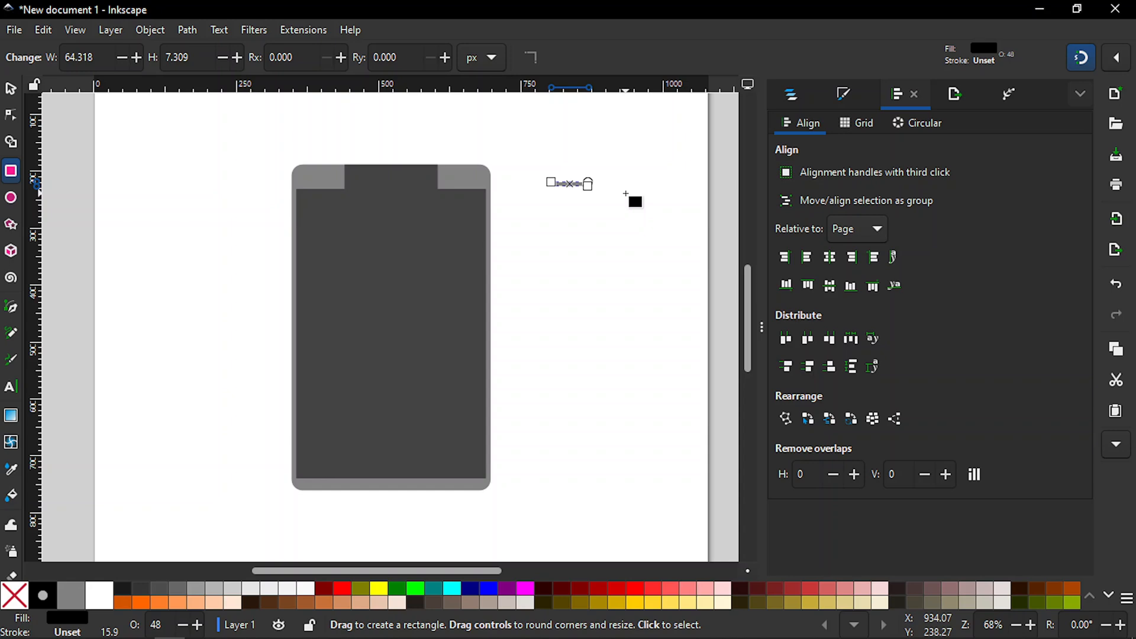
Step: Round the thin rectangle's corners to the maximum vertical radius of about 3.65 px so its ends are fully rounded
{"action": "key", "text": "plus"}
{"action": "key", "text": "plus"}
{"action": "key", "text": "plus"}
{"action": "key", "text": "plus"}
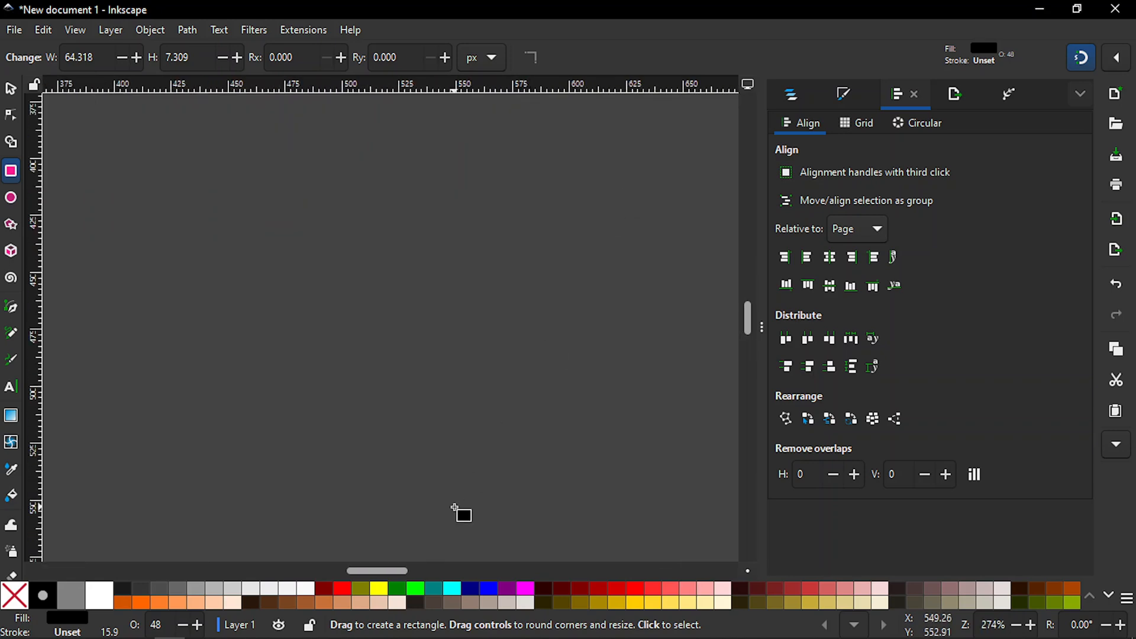
{"action": "left_click_drag", "start_coordinate": [391, 572], "coordinate": [443, 572]}
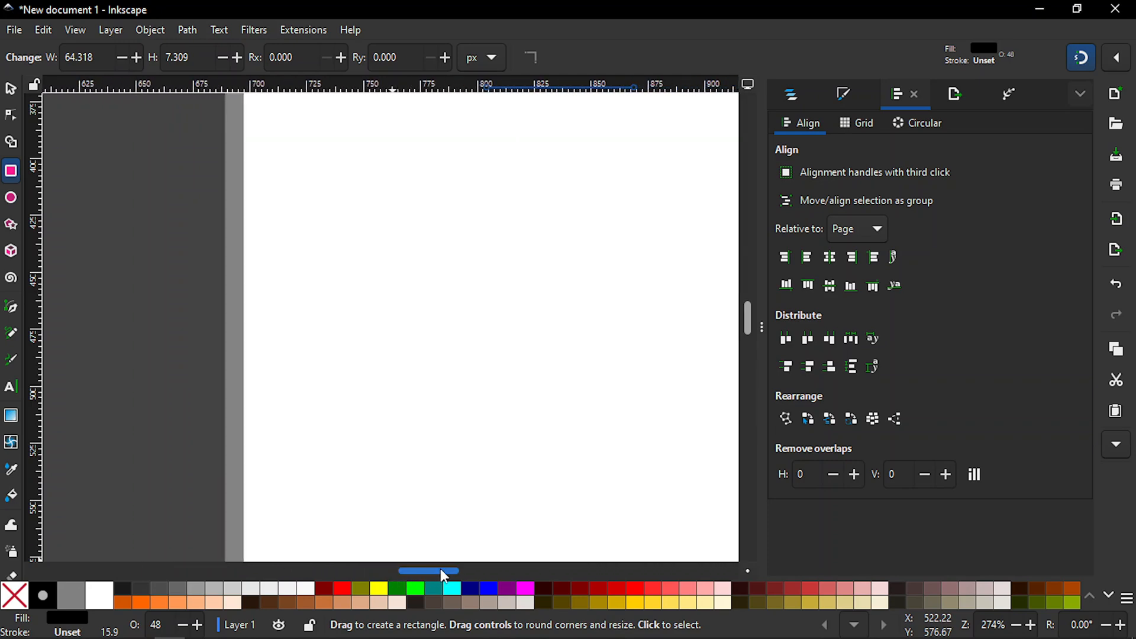
{"action": "left_click_drag", "start_coordinate": [748, 307], "coordinate": [747, 296]}
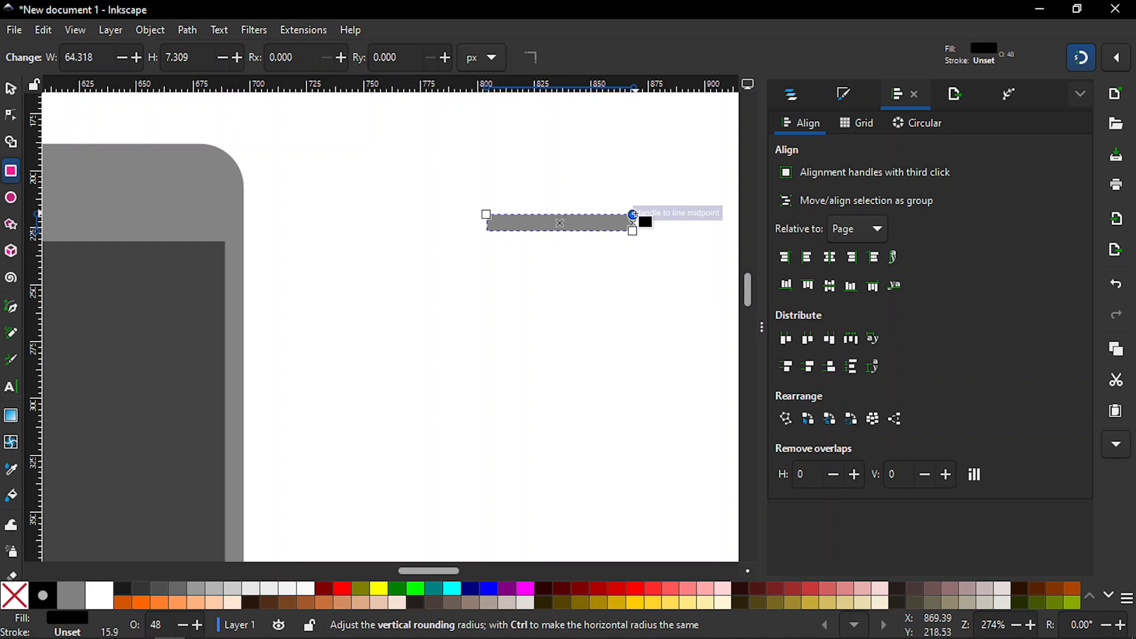
{"action": "left_click_drag", "start_coordinate": [633, 214], "coordinate": [639, 239]}
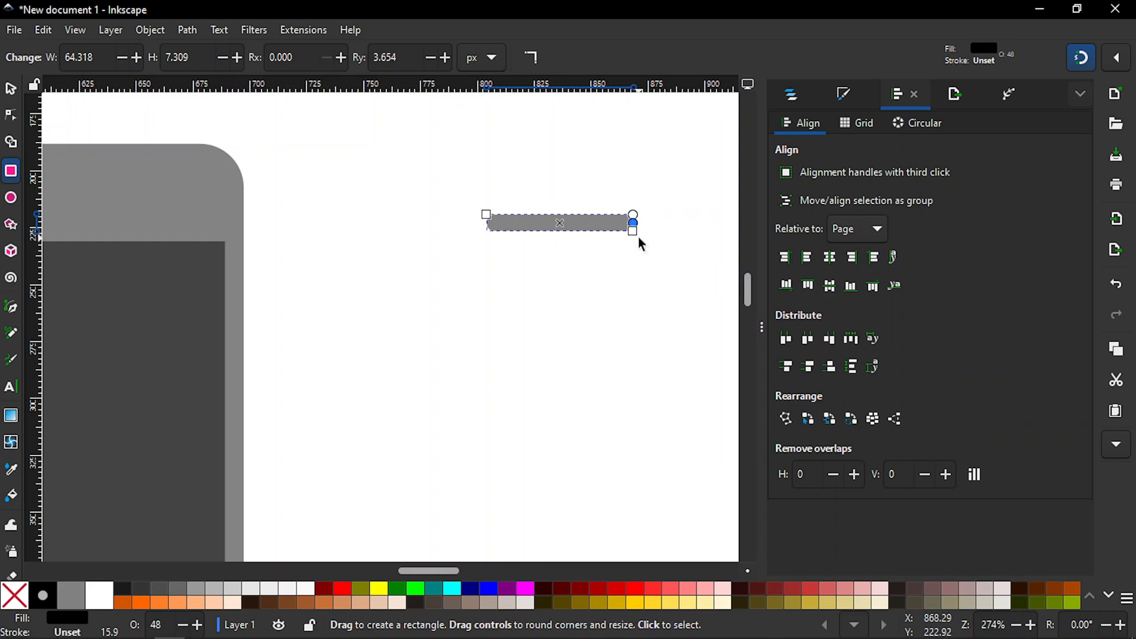
Step: Fill the thin rounded bar with yellow
{"action": "key", "text": "s"}
{"action": "key", "text": "minus"}
{"action": "key", "text": "minus"}
{"action": "key", "text": "minus"}
{"action": "key", "text": "minus"}
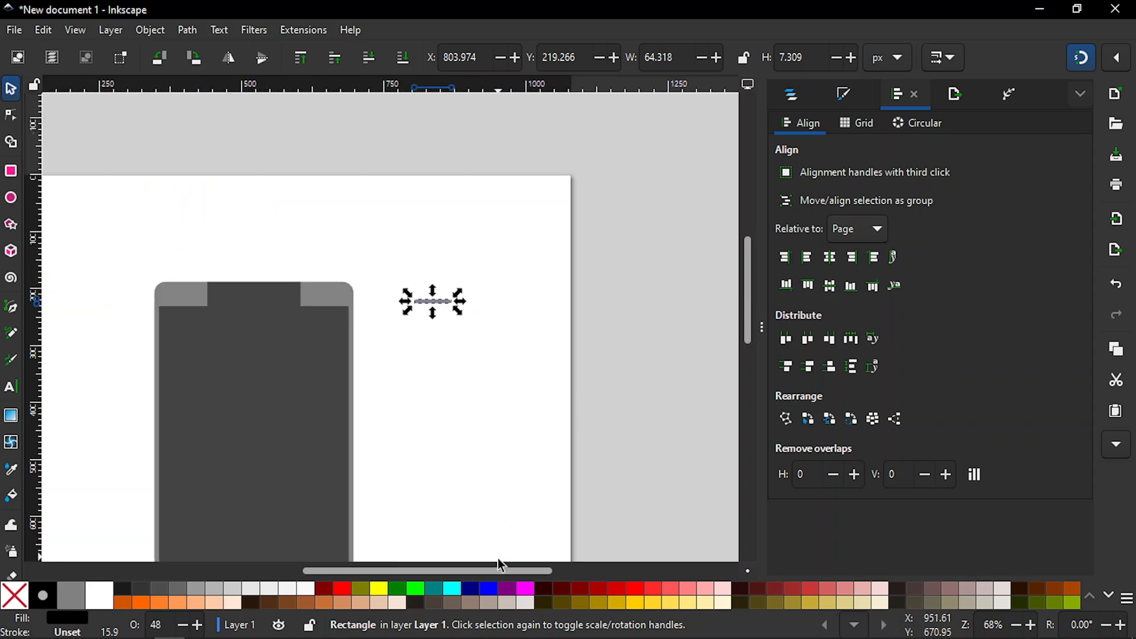
{"action": "left_click_drag", "start_coordinate": [498, 569], "coordinate": [472, 569]}
{"action": "left_click_drag", "start_coordinate": [748, 306], "coordinate": [750, 334]}
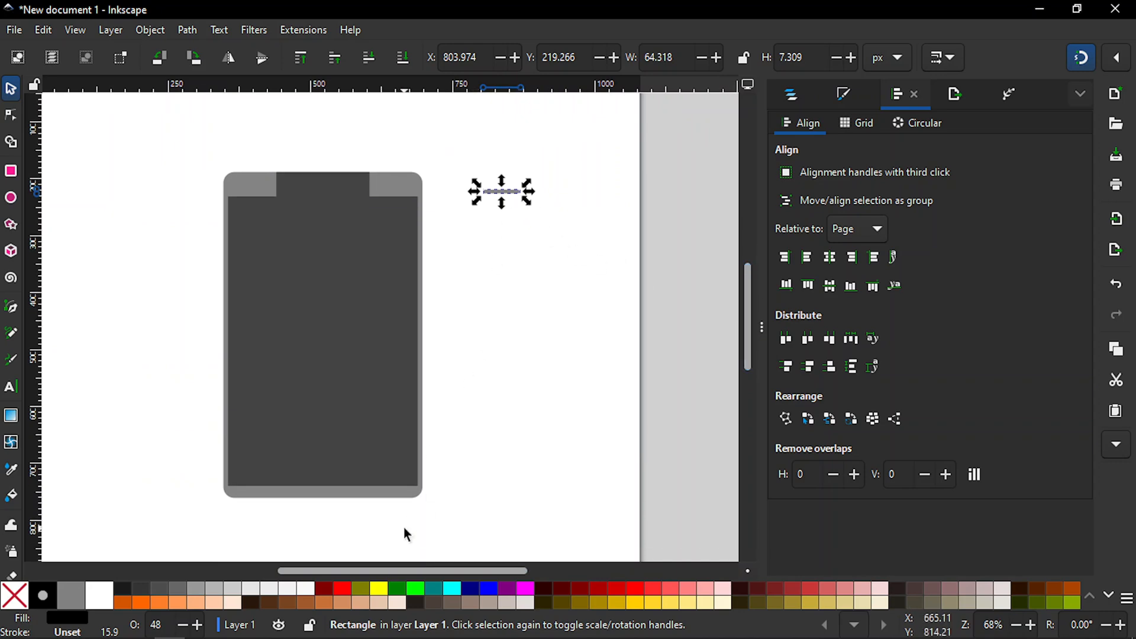
{"action": "left_click", "coordinate": [380, 589]}
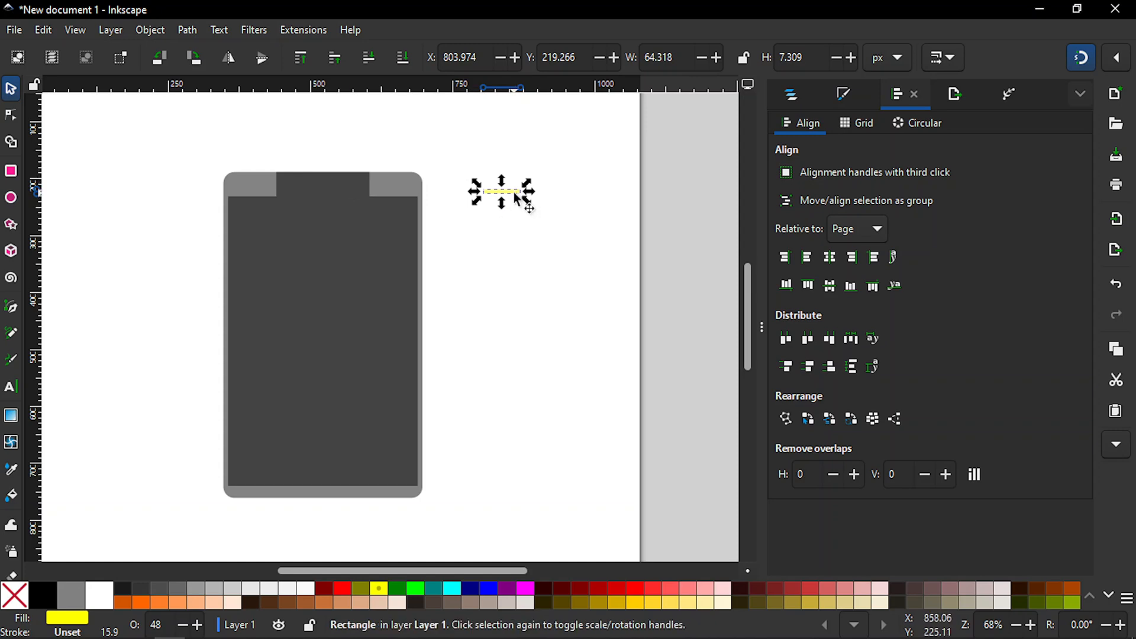
Step: Centre the yellow bar on the dark rectangle in the phone's upper strip along both axes, and delete that dark rectangle
{"action": "left_click", "coordinate": [332, 186], "text": "shift"}
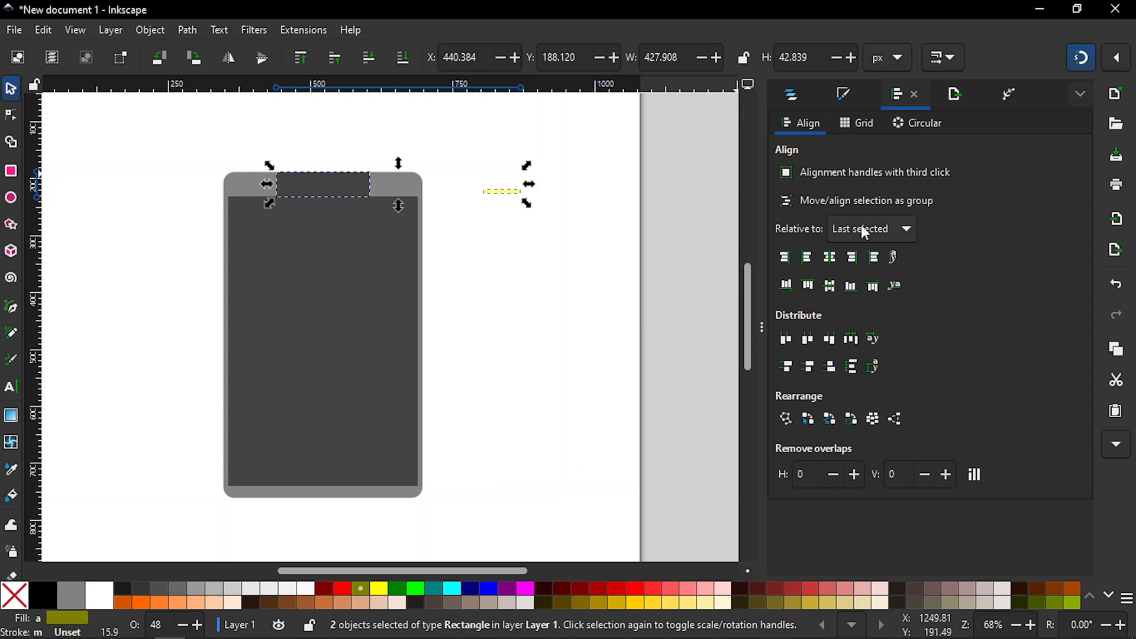
{"action": "left_click", "coordinate": [830, 257]}
{"action": "left_click", "coordinate": [833, 288]}
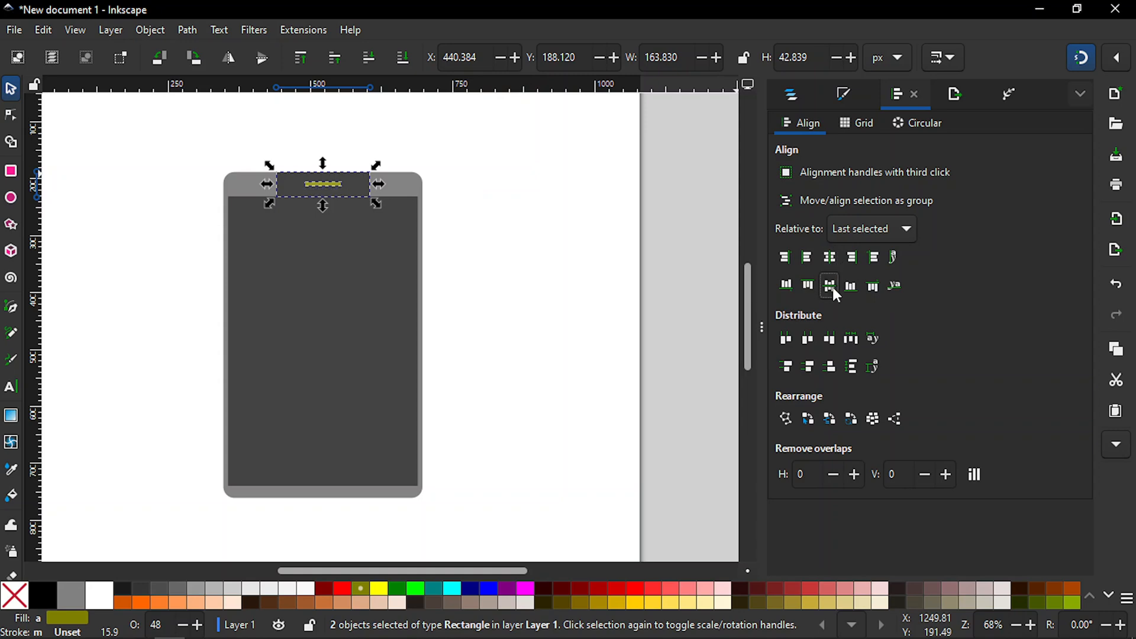
{"action": "left_click", "coordinate": [555, 257]}
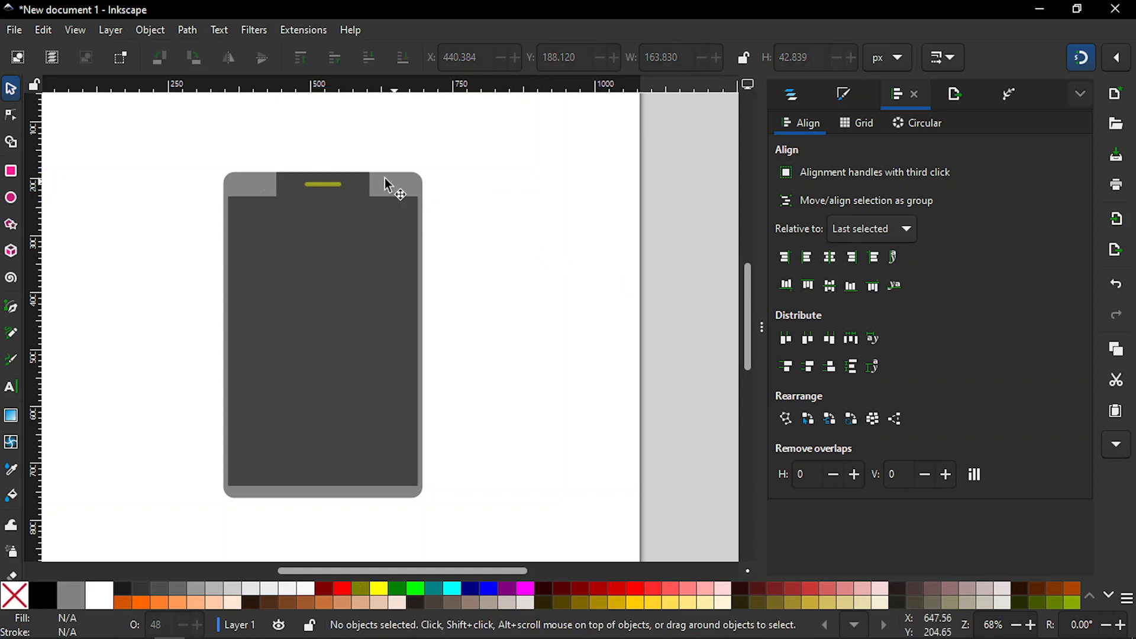
{"action": "left_click", "coordinate": [357, 177]}
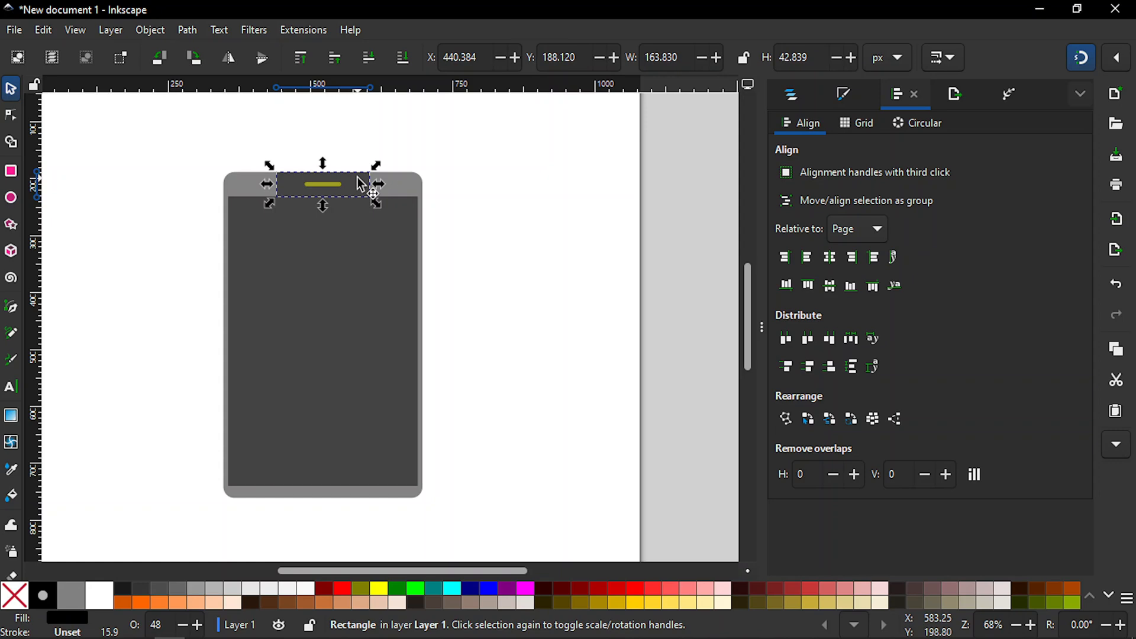
{"action": "key", "text": "Escape"}
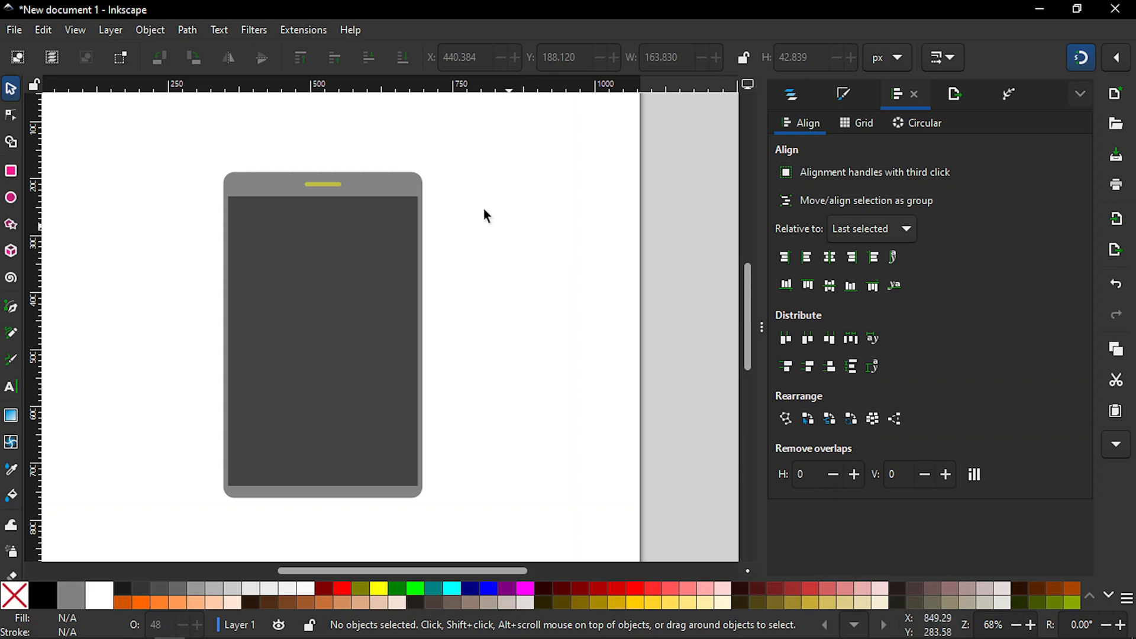
Step: Cut the sharp-cornered screen rectangle out of the rounded phone body with the Difference path operation
{"action": "left_click", "coordinate": [409, 181]}
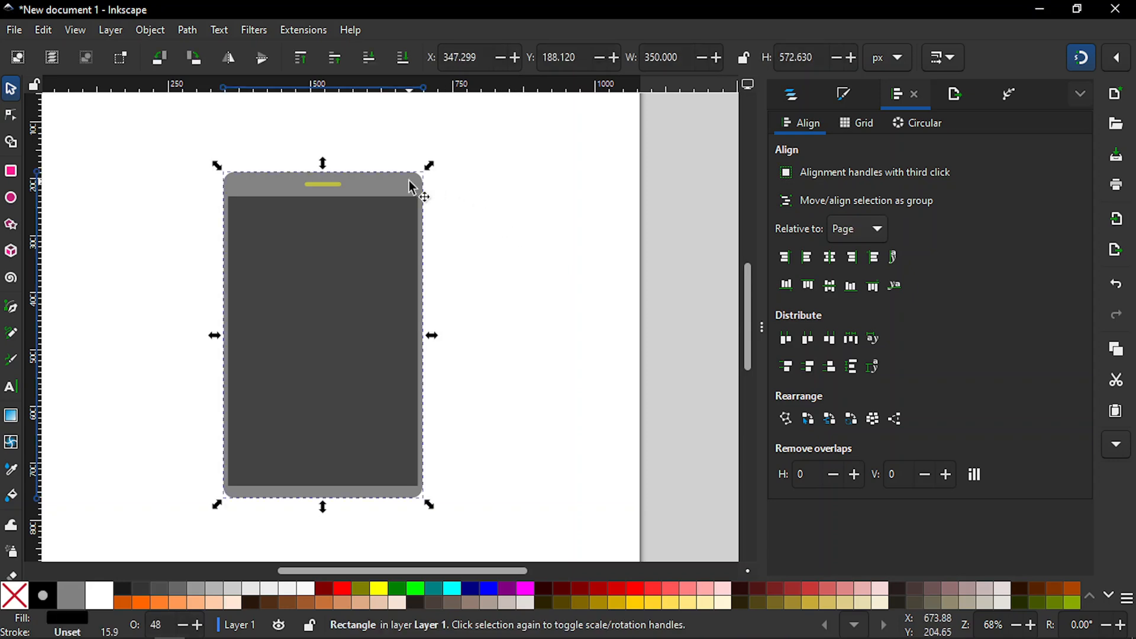
{"action": "left_click", "coordinate": [366, 264], "text": "shift"}
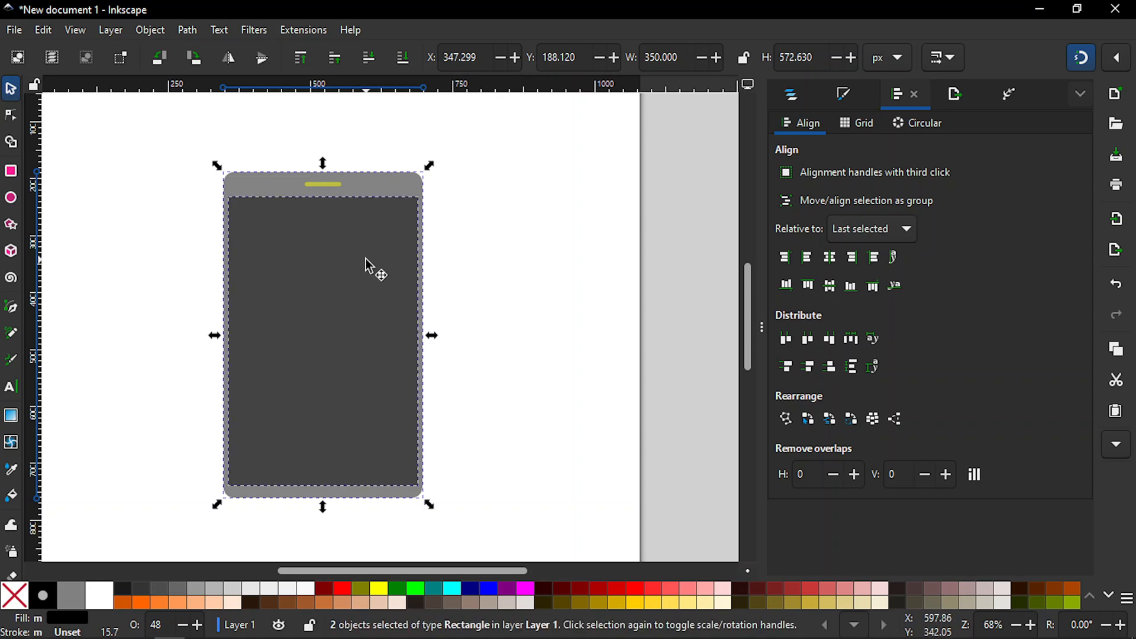
{"action": "left_click", "coordinate": [192, 33]}
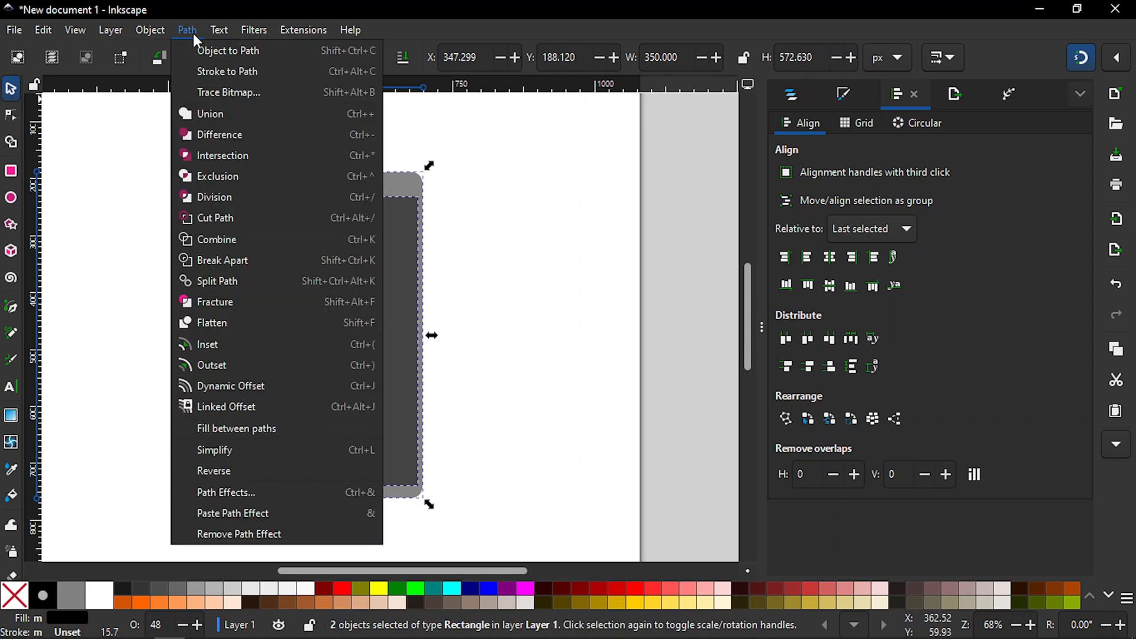
{"action": "left_click", "coordinate": [216, 132]}
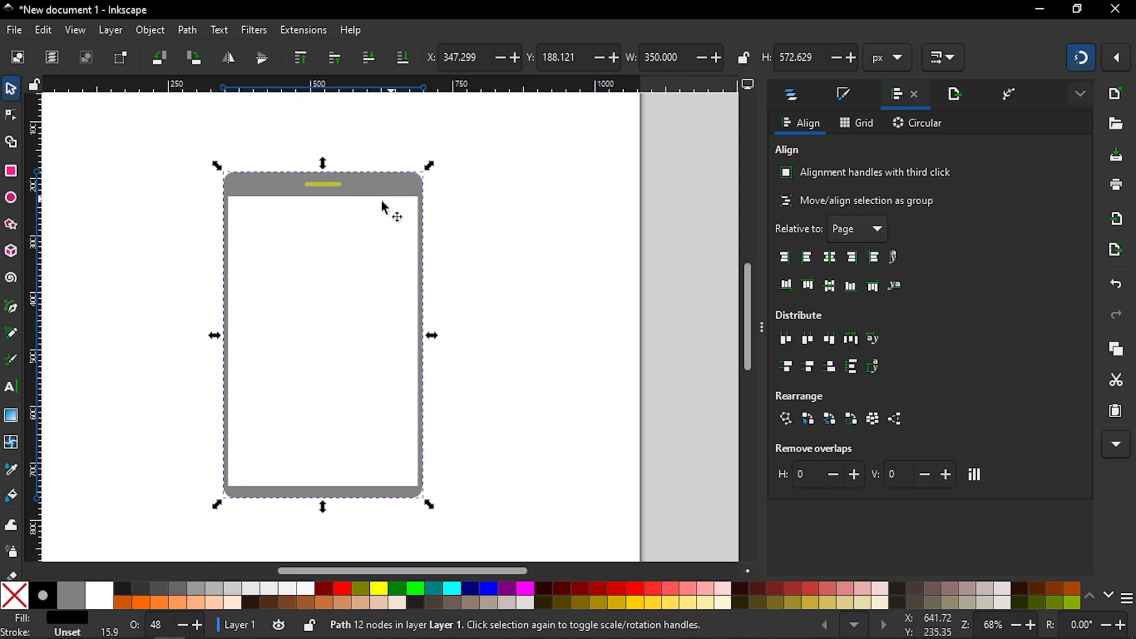
Step: Subtract the yellow bar from the phone frame with the Difference path operation to make a speaker slot
{"action": "key", "text": "shift"}
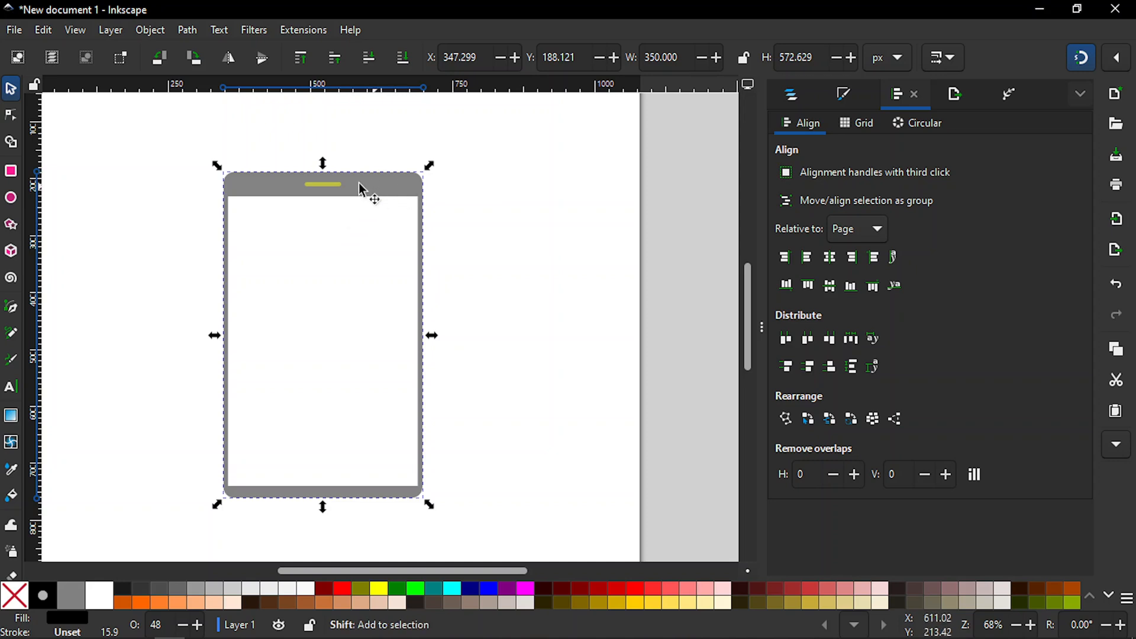
{"action": "left_click", "coordinate": [332, 186], "text": "shift"}
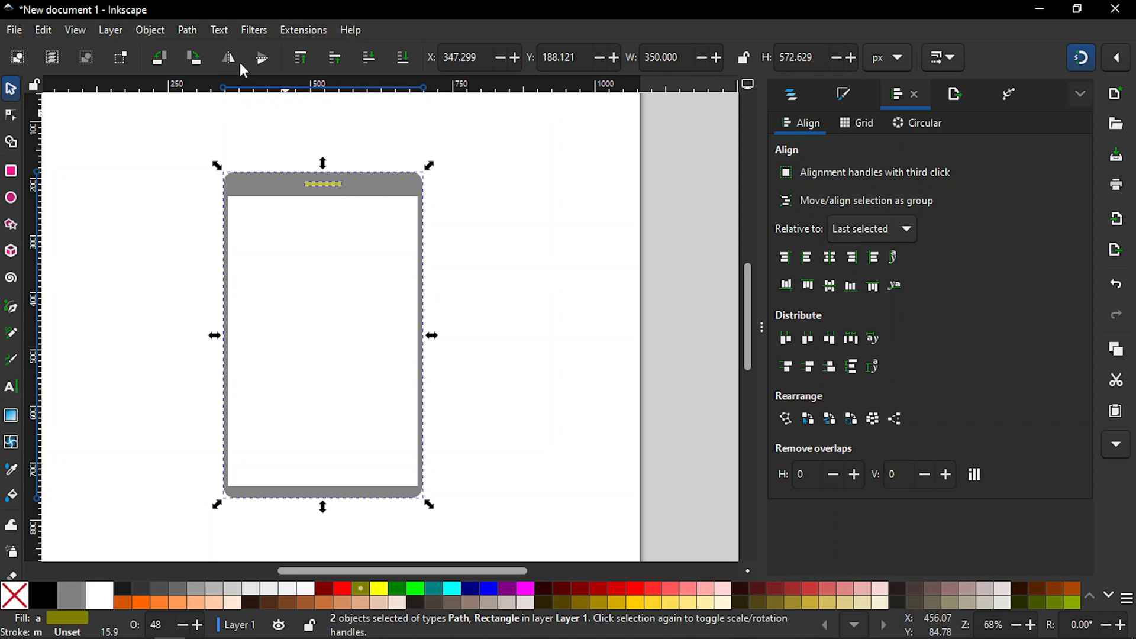
{"action": "left_click", "coordinate": [188, 29]}
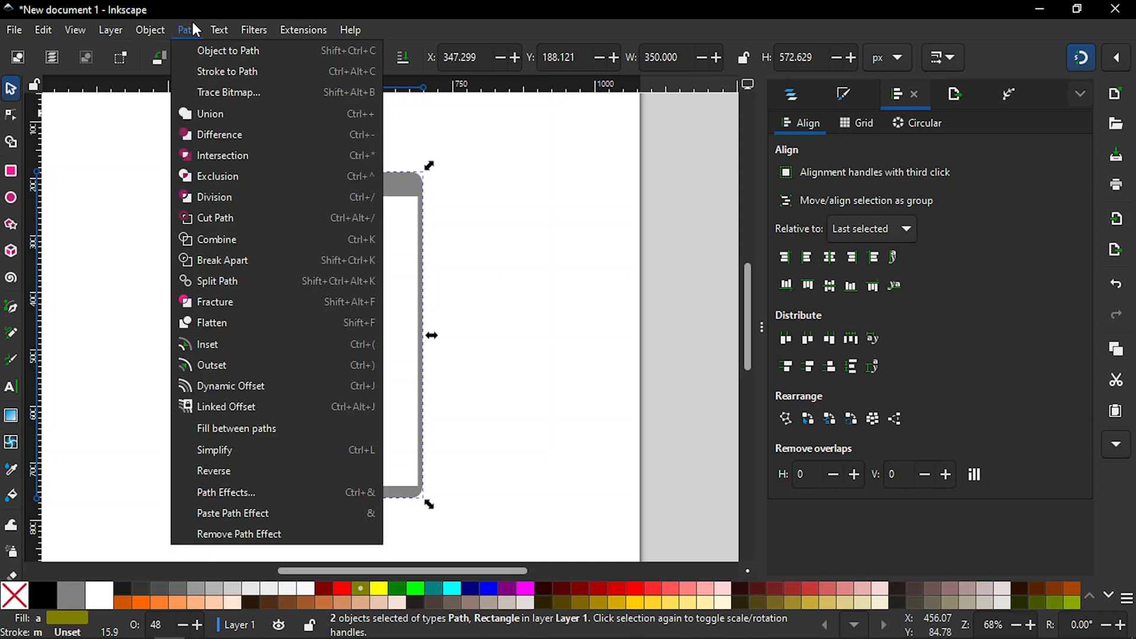
{"action": "left_click", "coordinate": [223, 131]}
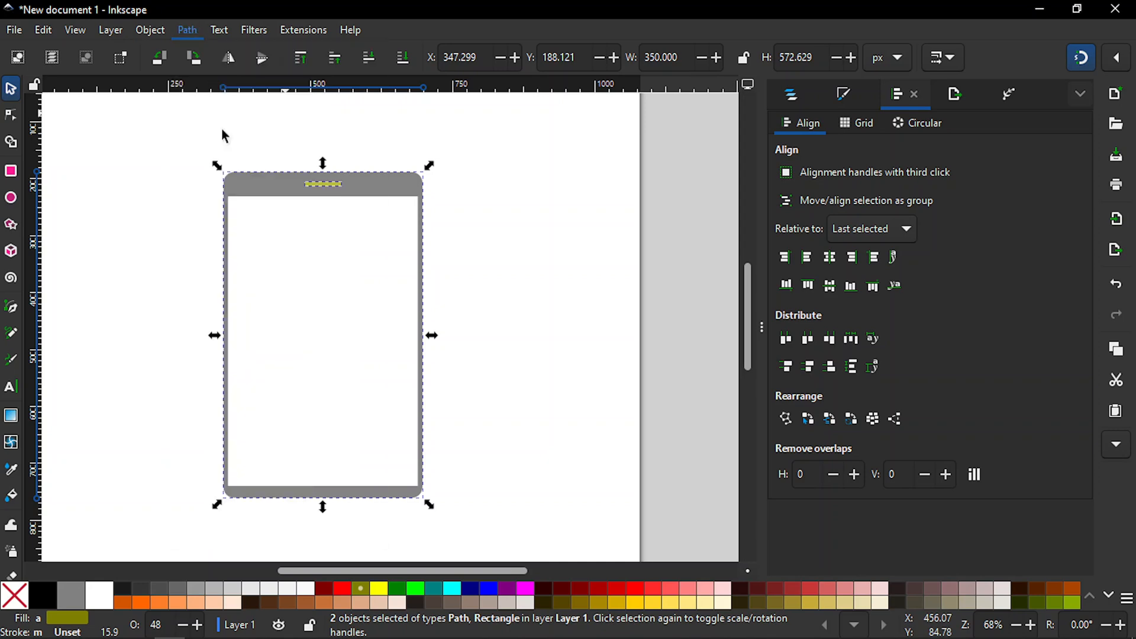
Step: Raise the phone frame's opacity to 100% so that it is solid black
{"action": "left_click", "coordinate": [155, 223]}
{"action": "key", "text": "minus"}
{"action": "key", "text": "minus"}
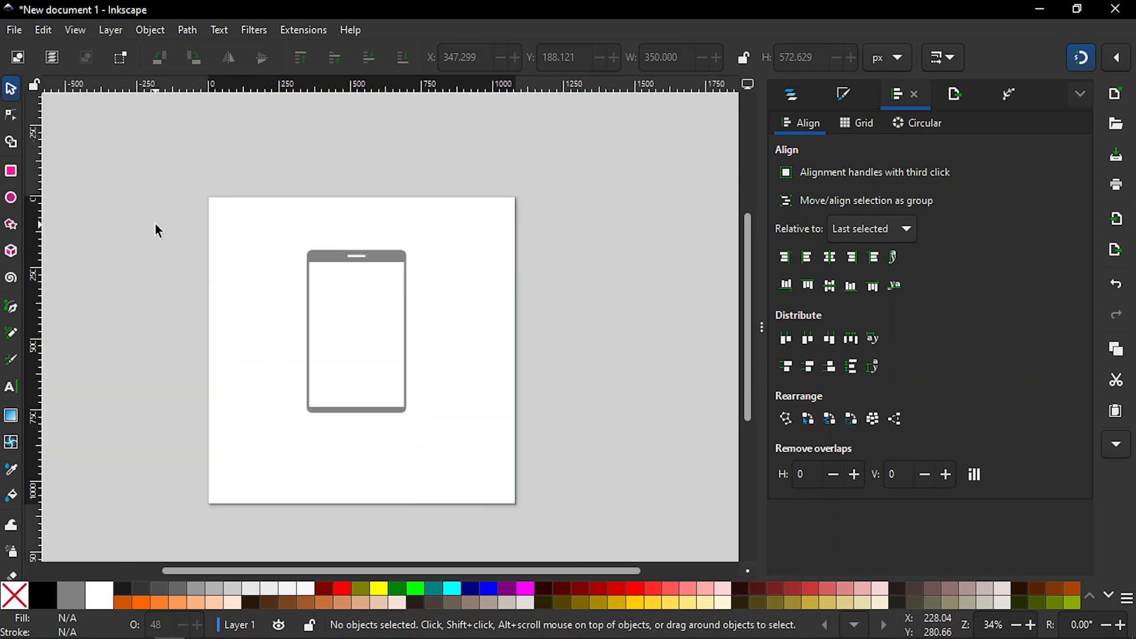
{"action": "left_click", "coordinate": [388, 257]}
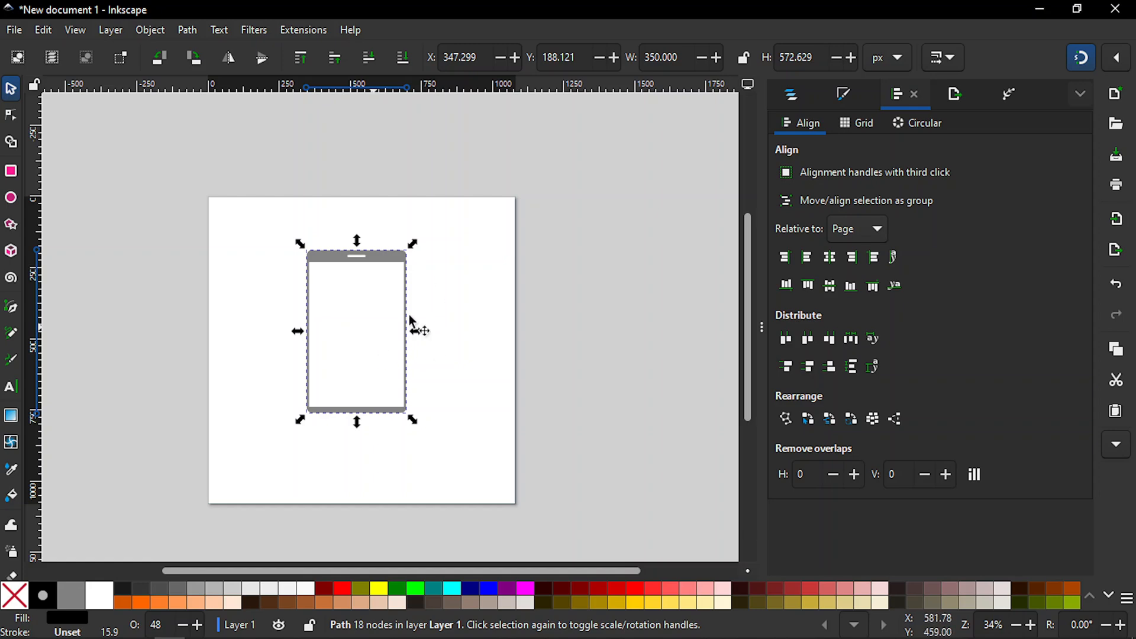
{"action": "left_click", "coordinate": [845, 97]}
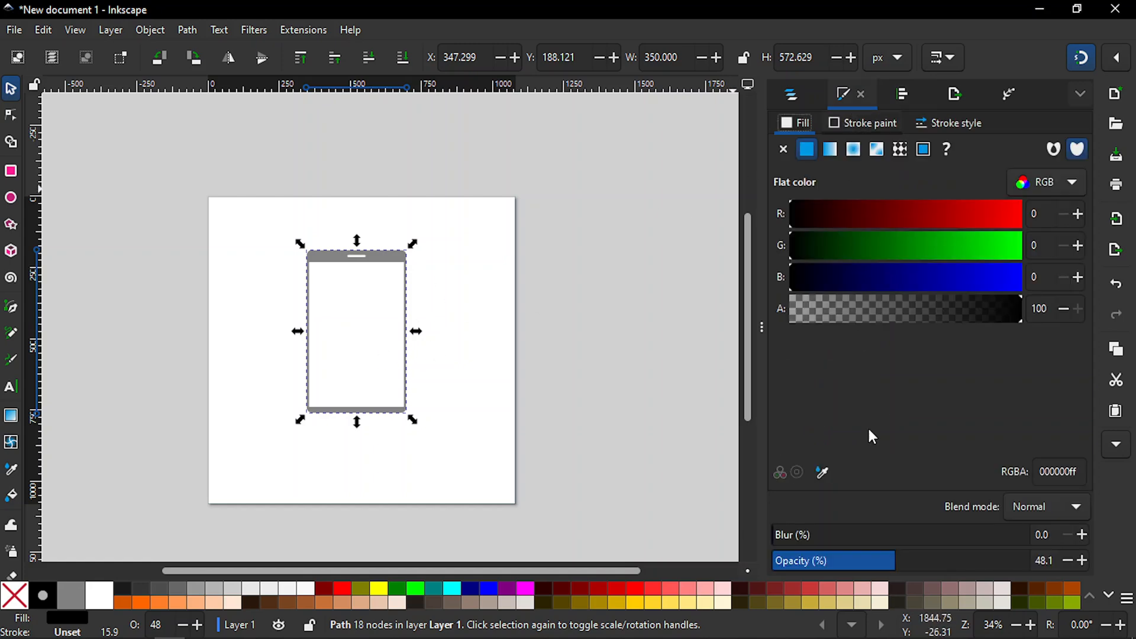
{"action": "left_click_drag", "start_coordinate": [968, 554], "coordinate": [1096, 562]}
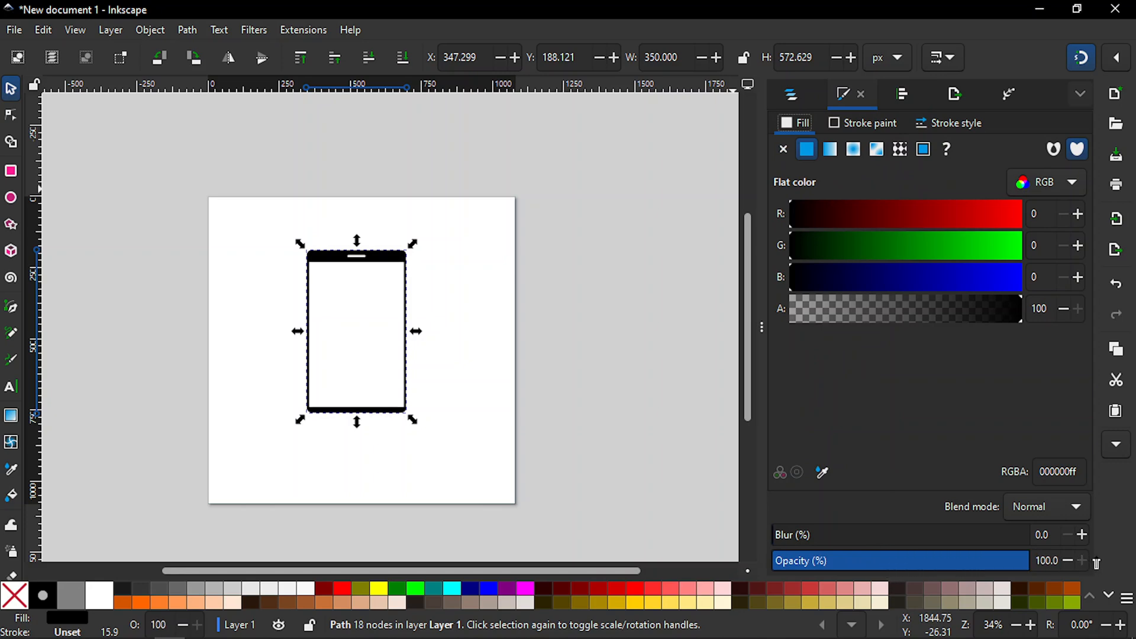
{"action": "left_click", "coordinate": [506, 337]}
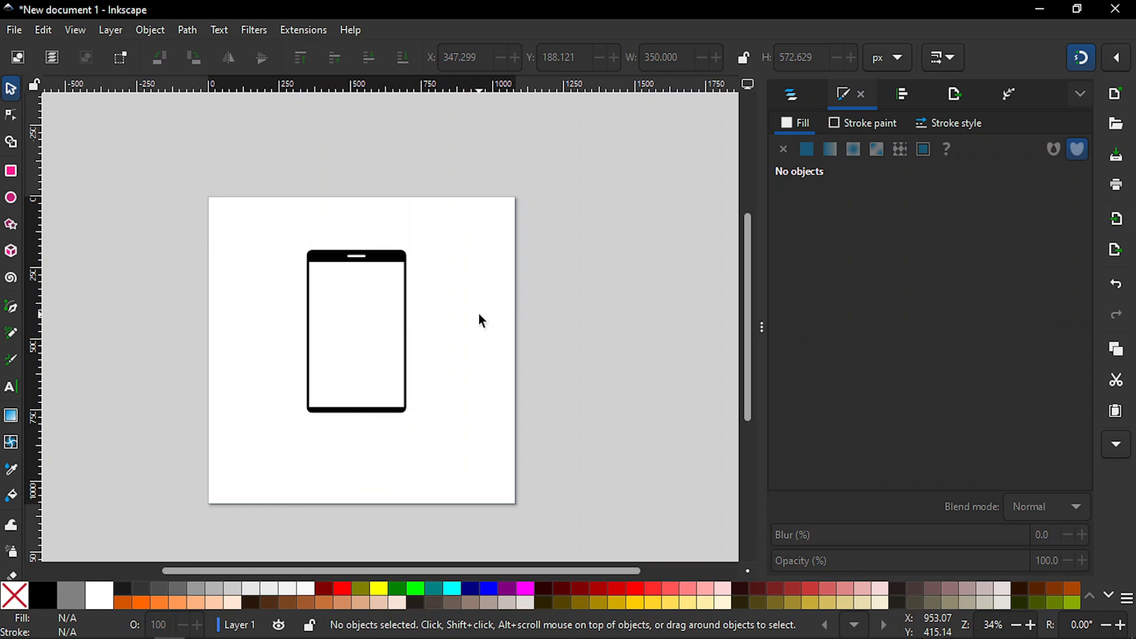
Step: Try yellow and white fills on the phone frame and return it to black
{"action": "left_click", "coordinate": [406, 269]}
{"action": "left_click_drag", "start_coordinate": [746, 264], "coordinate": [746, 301]}
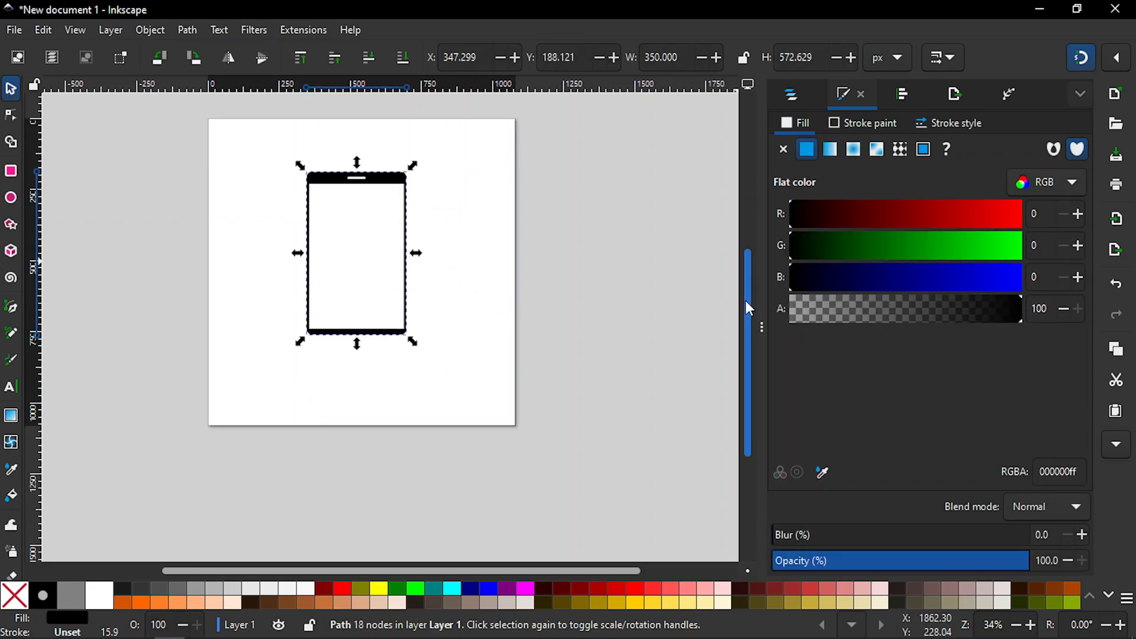
{"action": "left_click", "coordinate": [379, 593]}
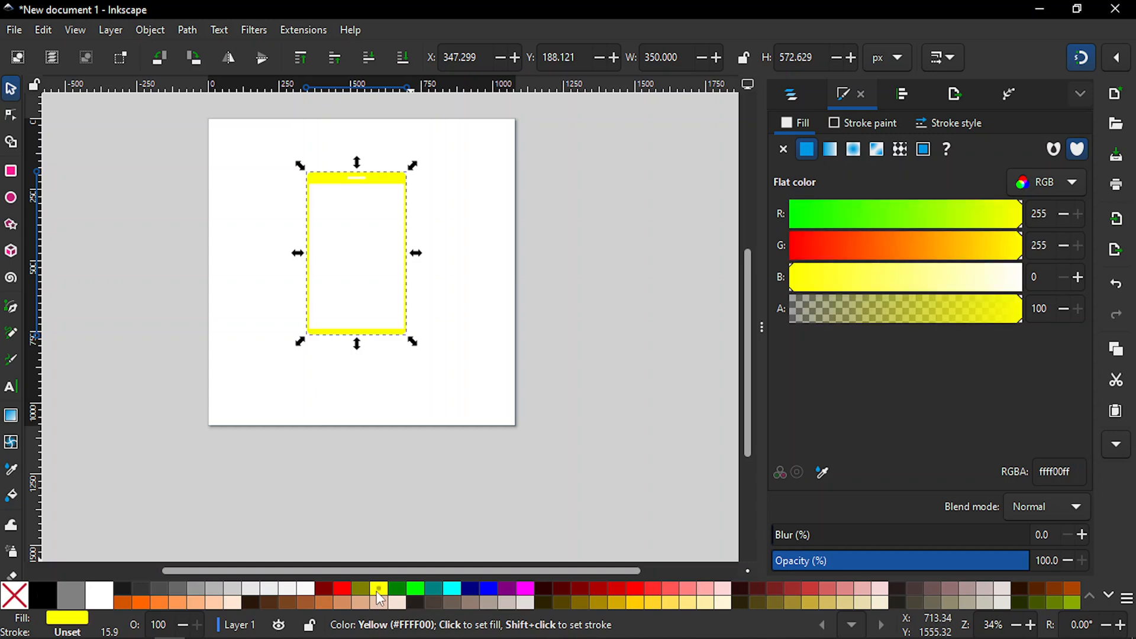
{"action": "left_click", "coordinate": [101, 599]}
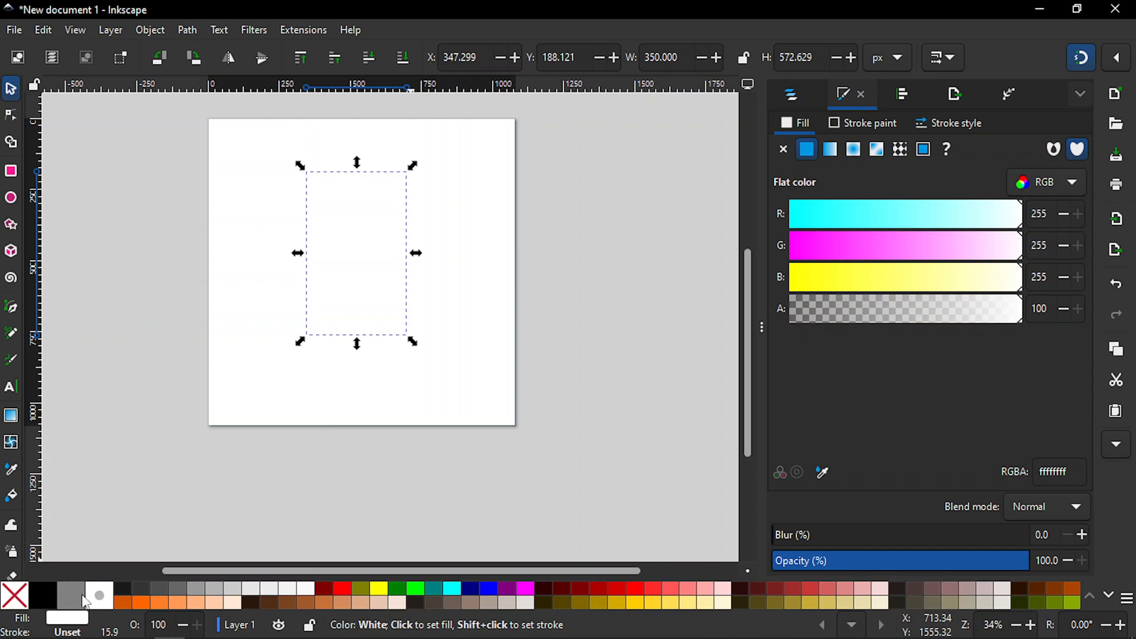
{"action": "left_click", "coordinate": [44, 601]}
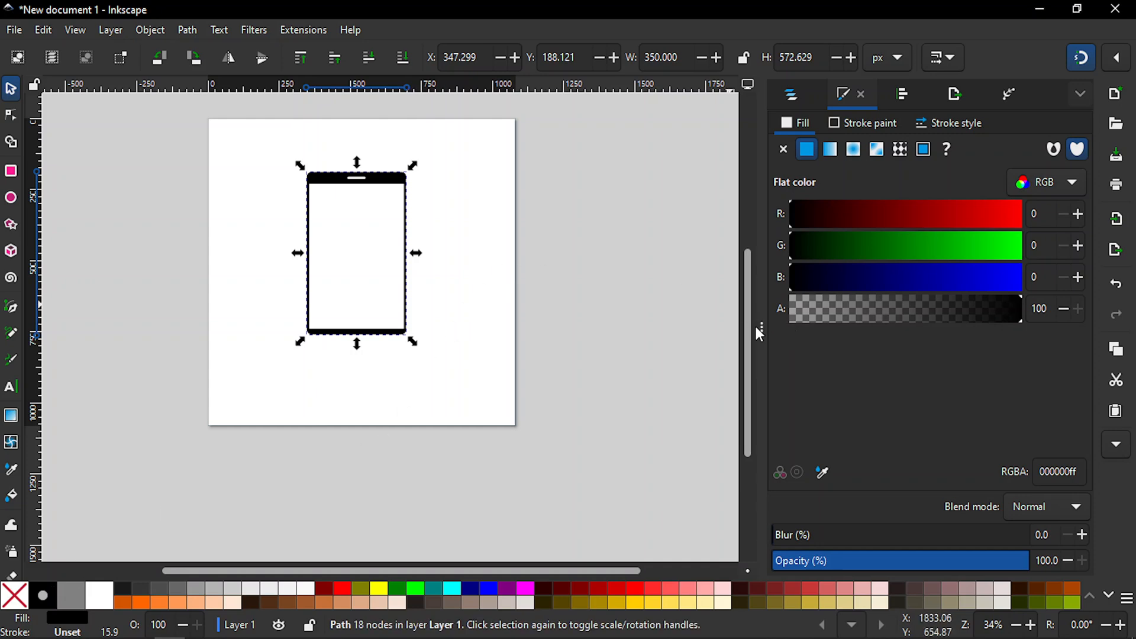
Step: Centre the phone frame on the page along both the vertical and horizontal axes
{"action": "left_click_drag", "start_coordinate": [750, 326], "coordinate": [747, 317]}
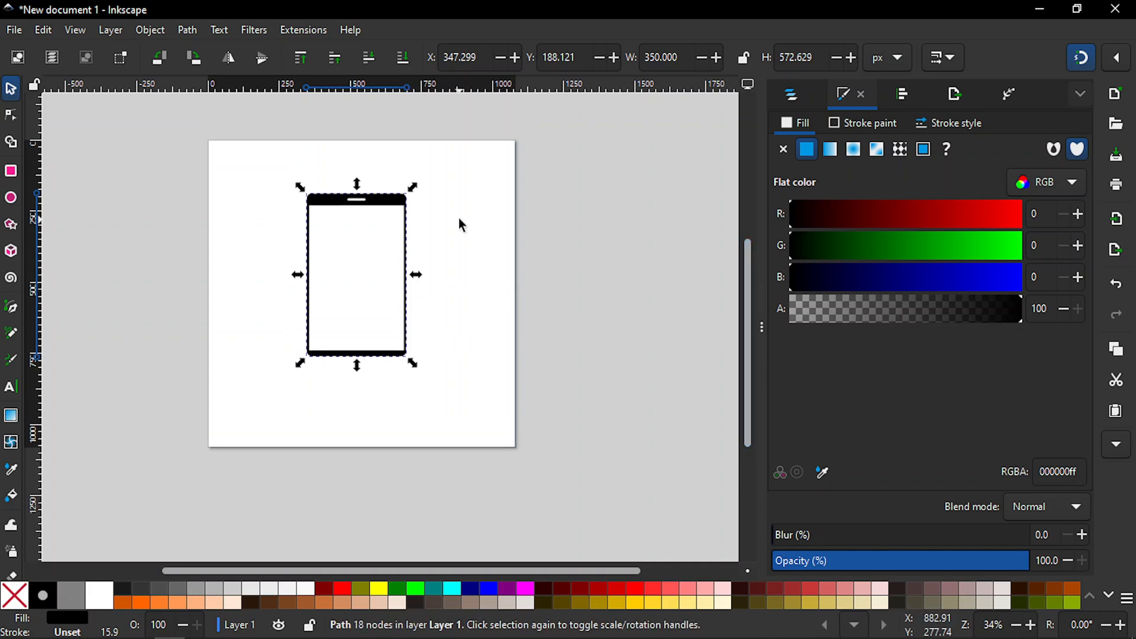
{"action": "left_click", "coordinate": [907, 92]}
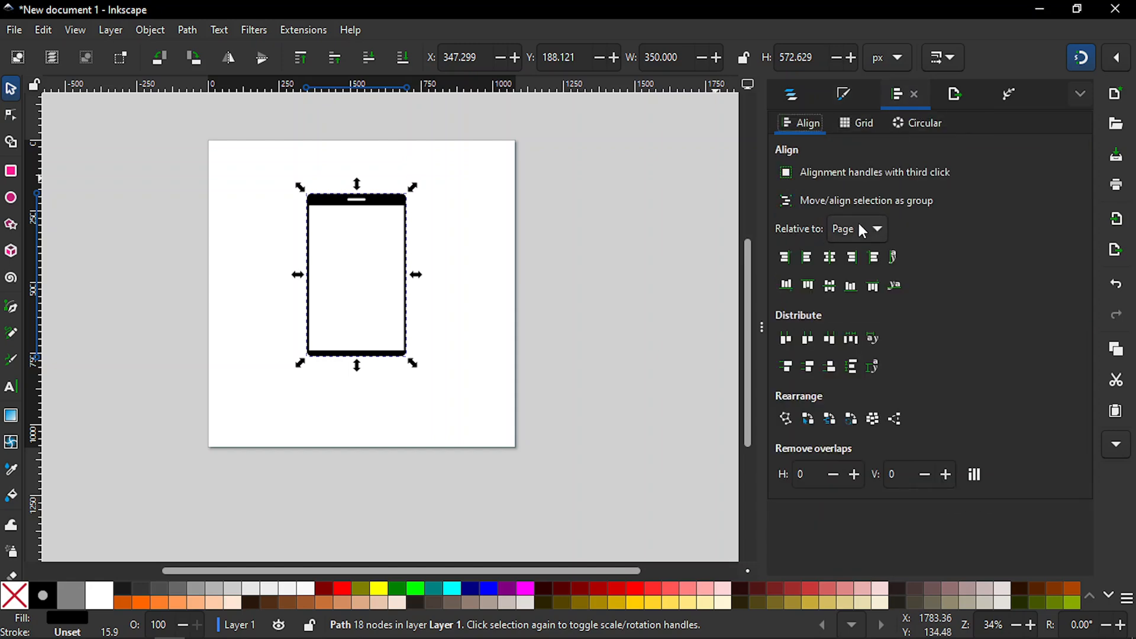
{"action": "left_click", "coordinate": [831, 258]}
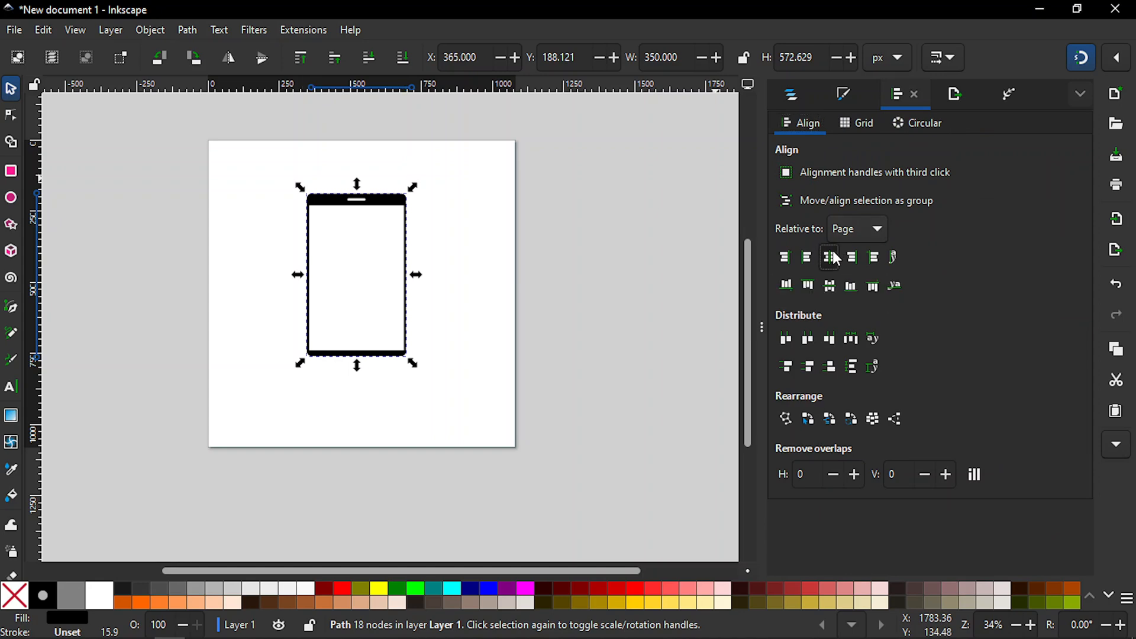
{"action": "left_click", "coordinate": [828, 286]}
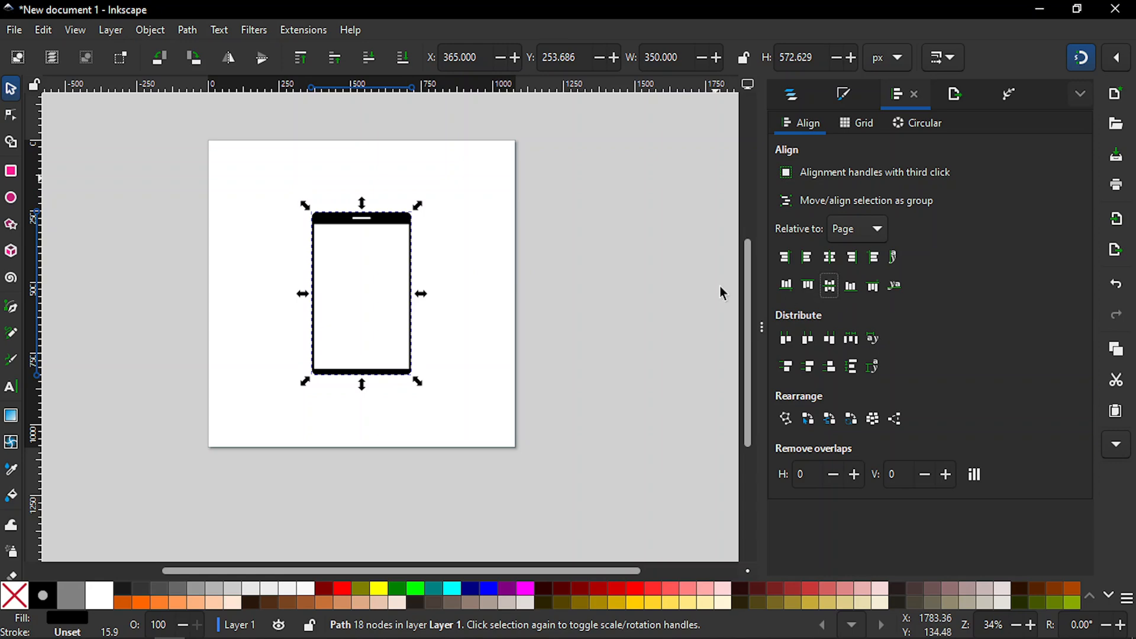
{"action": "left_click", "coordinate": [477, 260]}
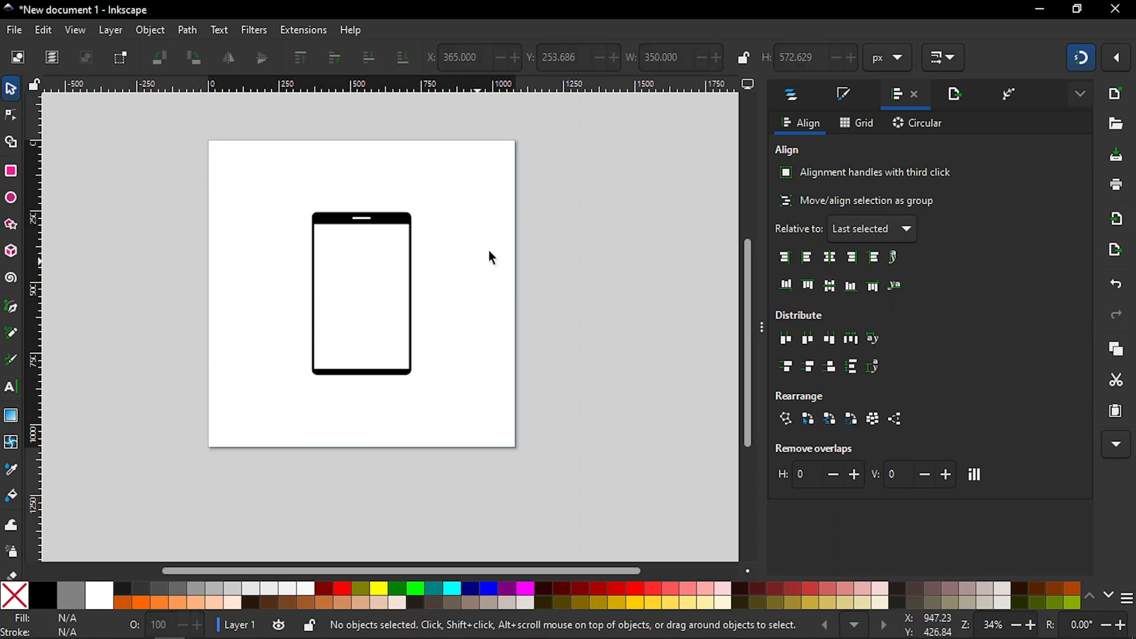
Step: Examine the export settings for the page and the selected phone, including the background colour and available file formats
{"action": "left_click", "coordinate": [949, 104]}
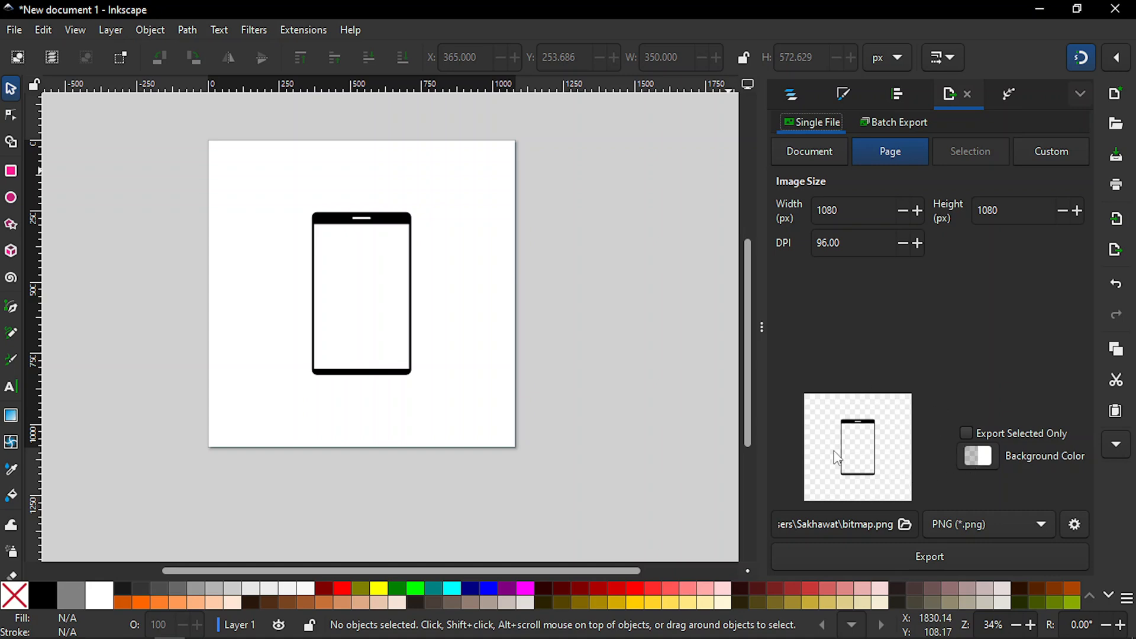
{"action": "left_click", "coordinate": [389, 222]}
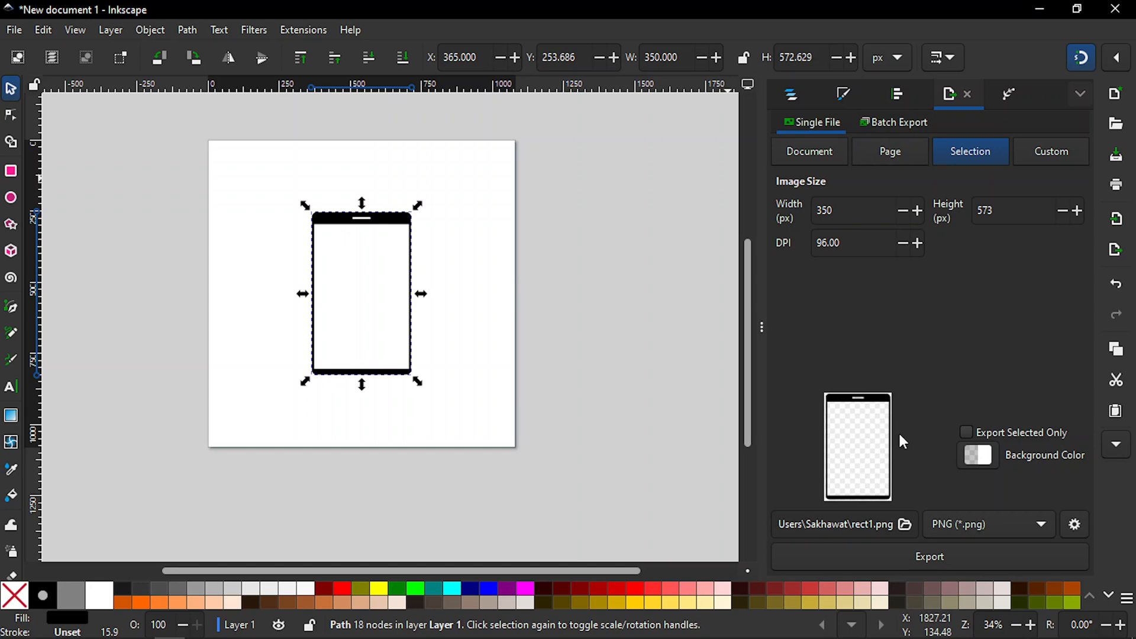
{"action": "left_click", "coordinate": [977, 455]}
{"action": "left_click", "coordinate": [670, 179]}
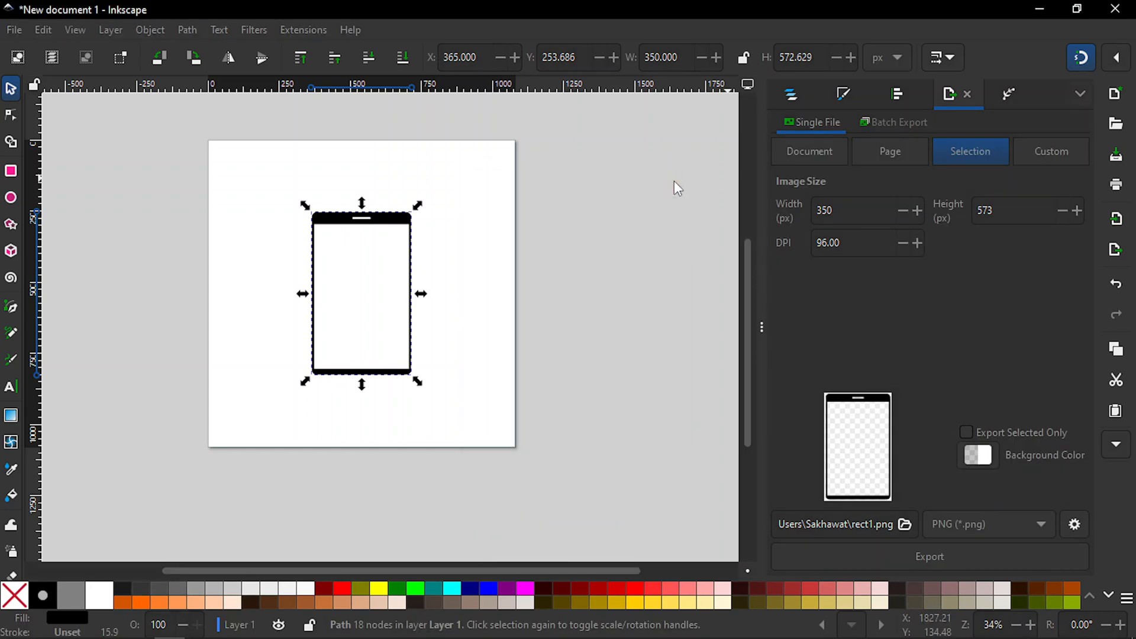
{"action": "left_click", "coordinate": [954, 530]}
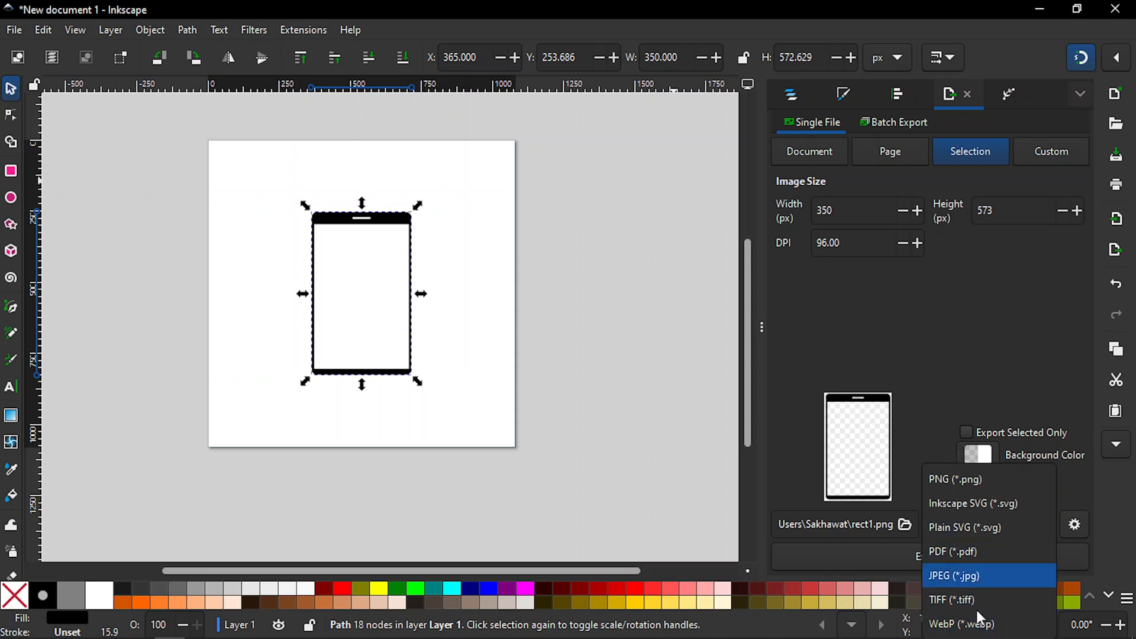
{"action": "left_click", "coordinate": [941, 382]}
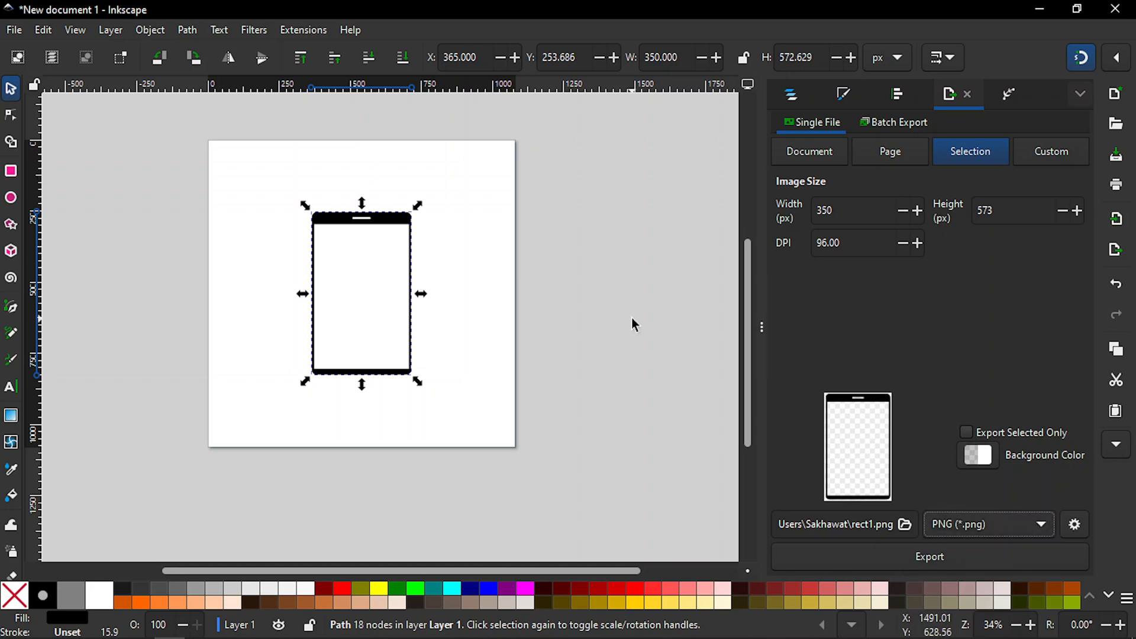